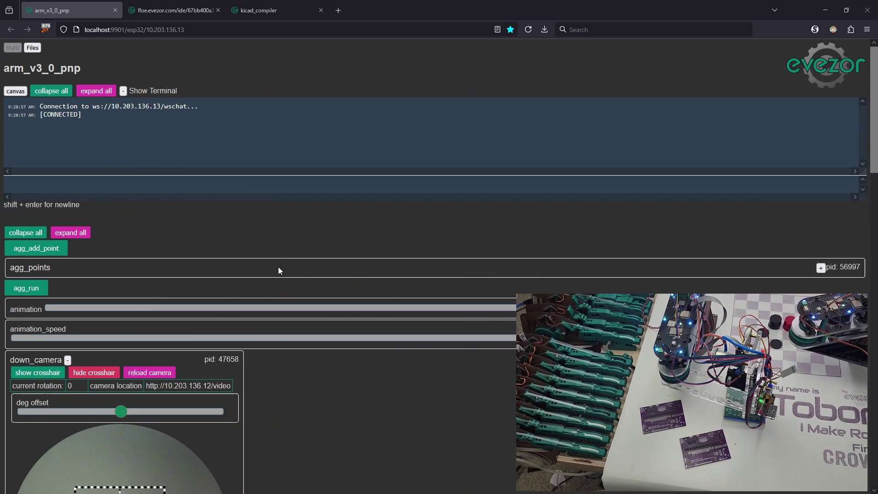
Step: Look over the arm's control page, from the terminal and down camera to the grbl controls and pick-and-place feeder table
scroll(280, 267, "down", 4)
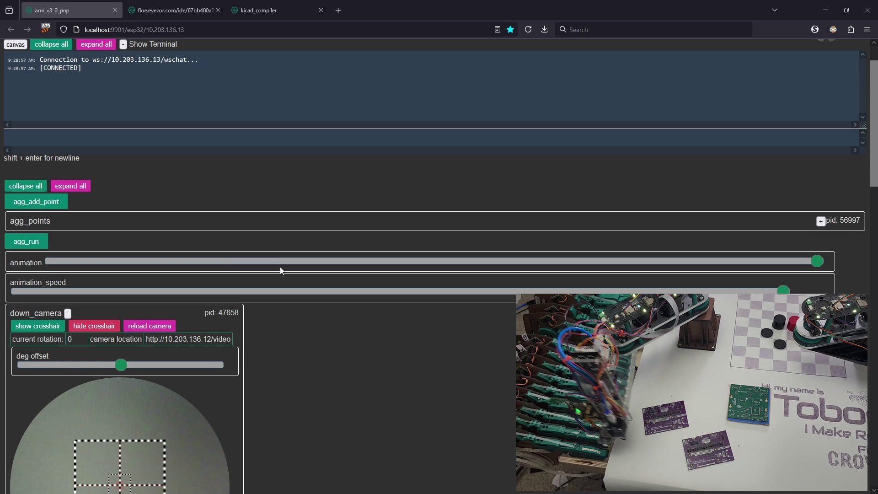
scroll(281, 269, "down", 1)
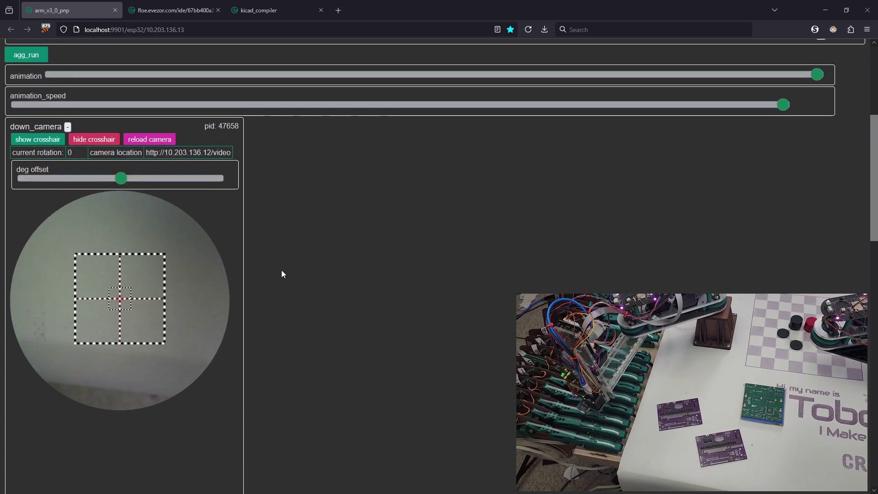
scroll(117, 311, "down", 4)
scroll(121, 315, "down", 3)
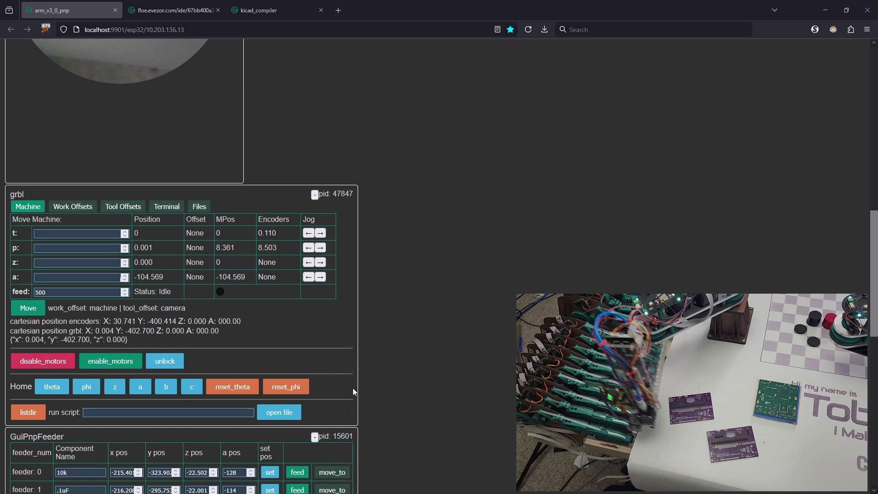
scroll(353, 389, "down", 6)
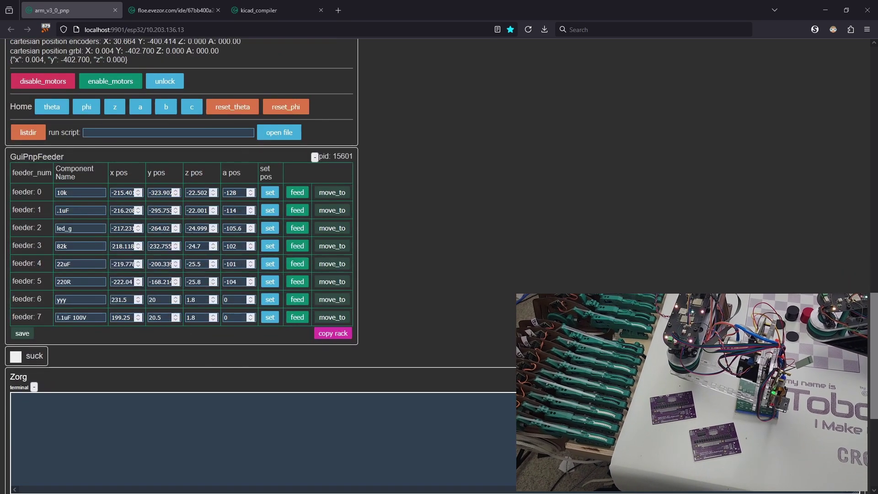
scroll(229, 247, "up", 20)
scroll(439, 265, "up", 1)
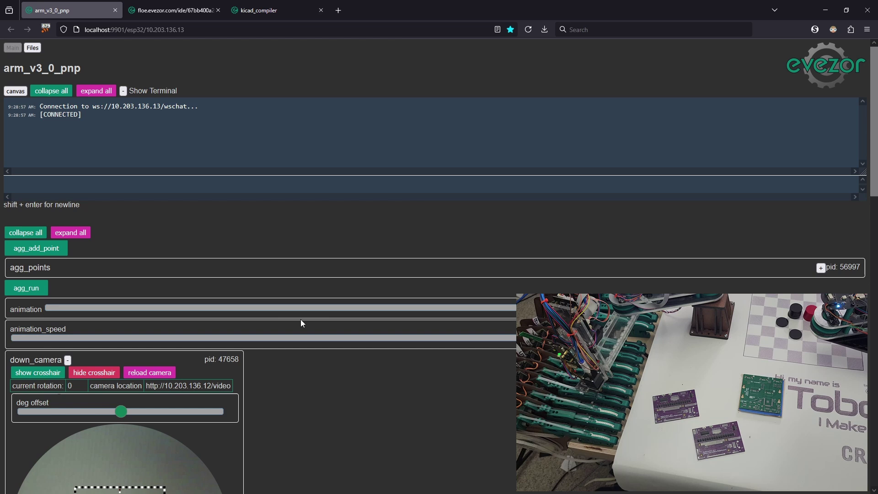
Step: Review the grbl work offsets for the machine and board, and the tool offsets for the default tool and camera
scroll(294, 329, "down", 4)
scroll(265, 292, "down", 5)
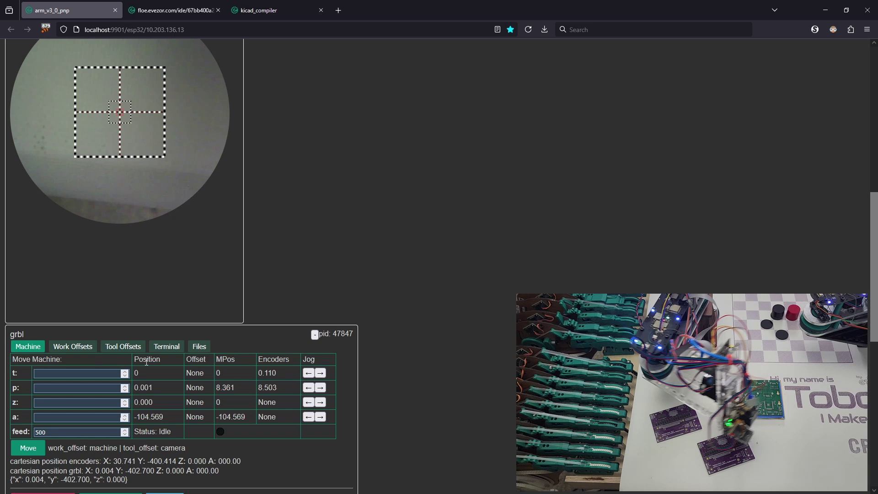
left_click(84, 350)
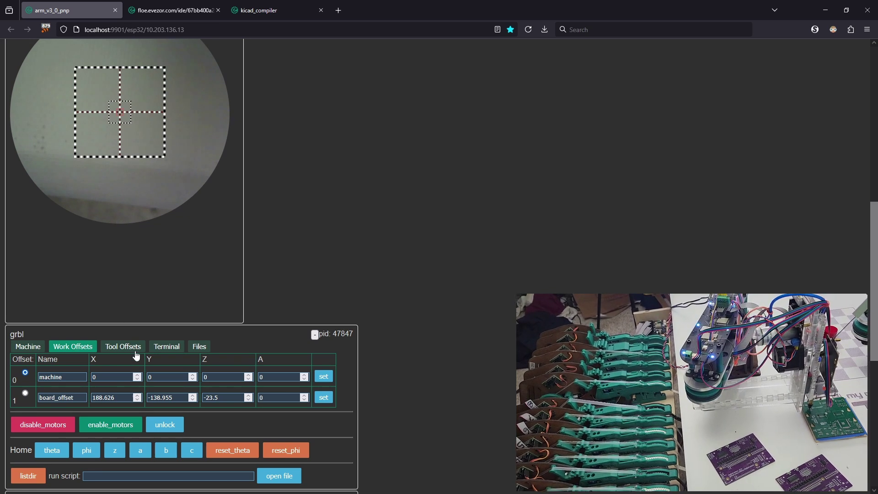
left_click(122, 347)
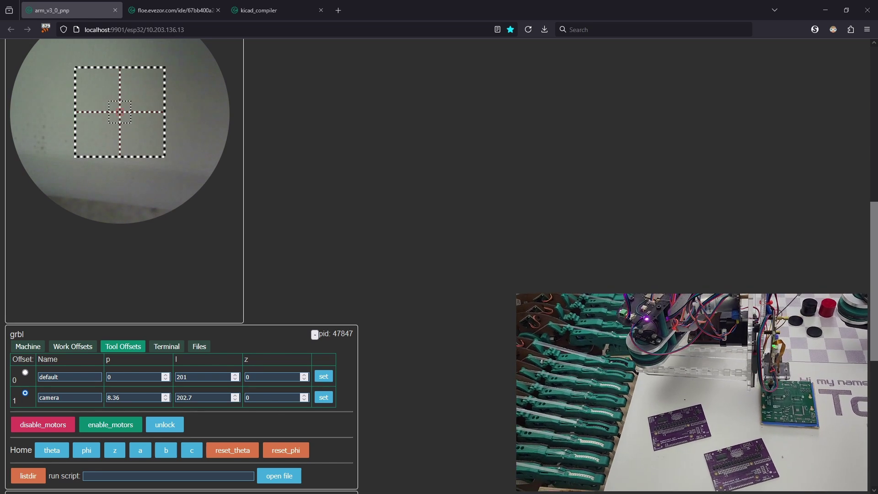
Step: Run grbl.move({'x':103.308, 'y':-161.784, 'feed':10000}) in the terminal to position the arm
scroll(344, 242, "up", 8)
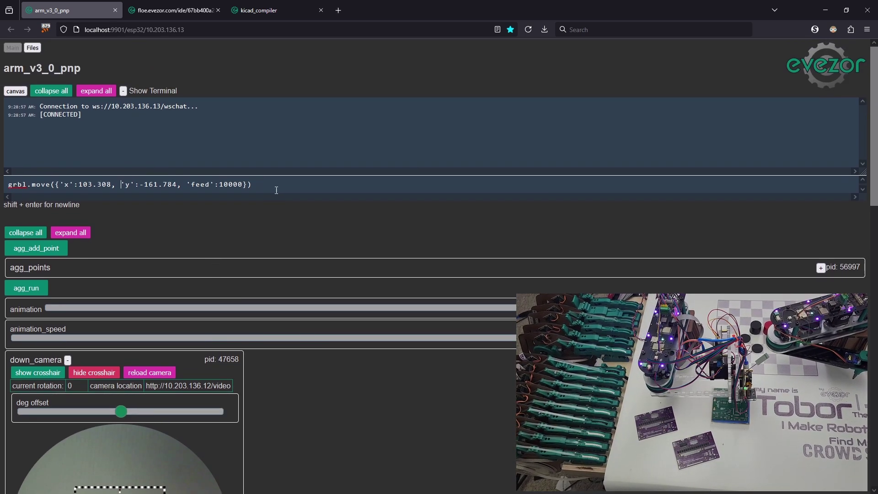
left_click(280, 181)
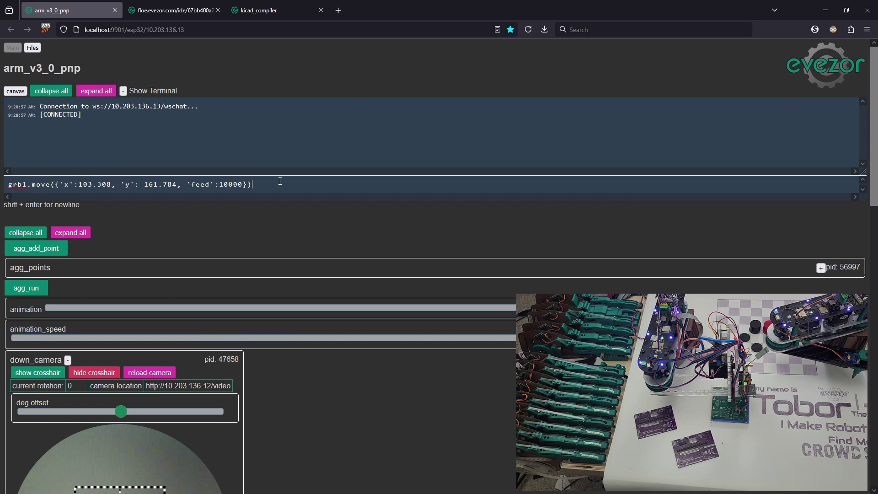
key("Return")
Step: Set the down camera's degree offset to -98 to rotate its view
scroll(189, 338, "down", 5)
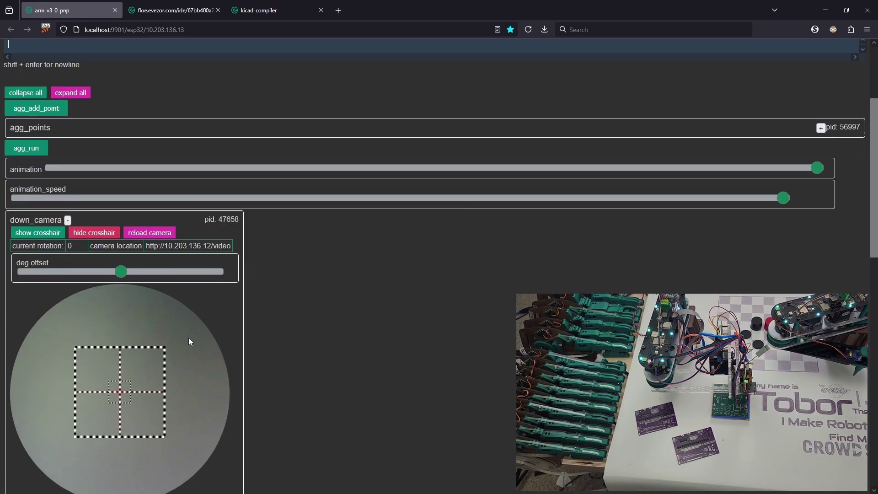
scroll(154, 389, "up", 1)
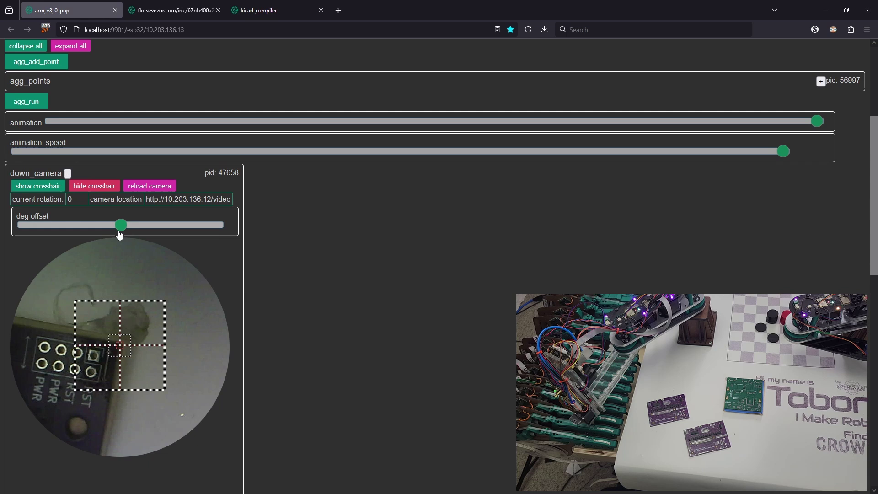
left_click_drag(120, 225, 68, 244)
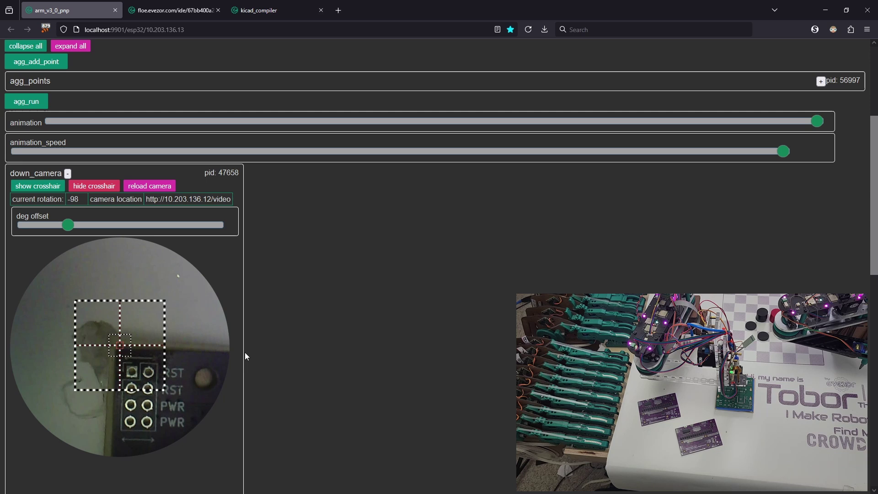
Step: Run grbl.move to x 193.308, y -161.784 and back to x 103.308 at feed 10000, checking the down camera view
scroll(275, 314, "up", 3)
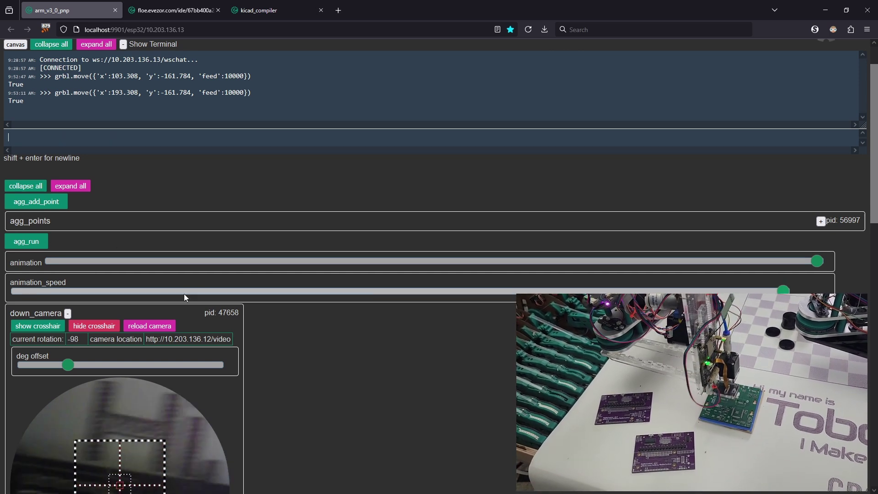
scroll(186, 296, "down", 3)
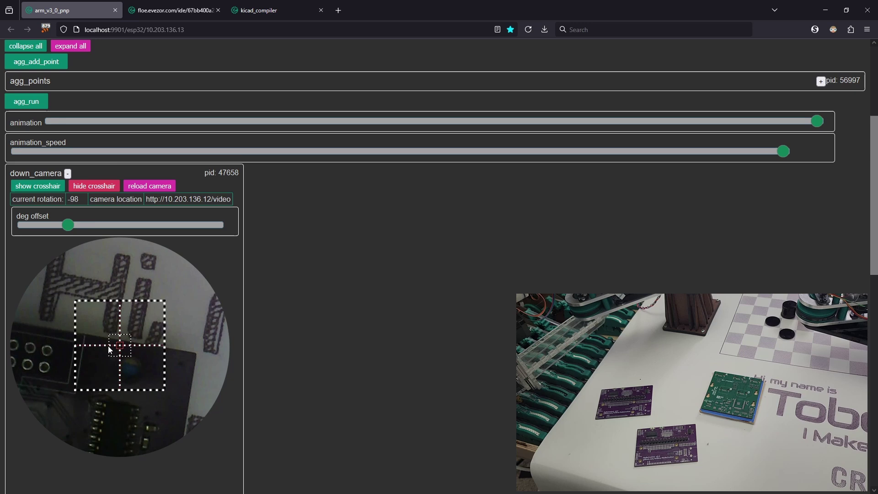
scroll(163, 353, "up", 3)
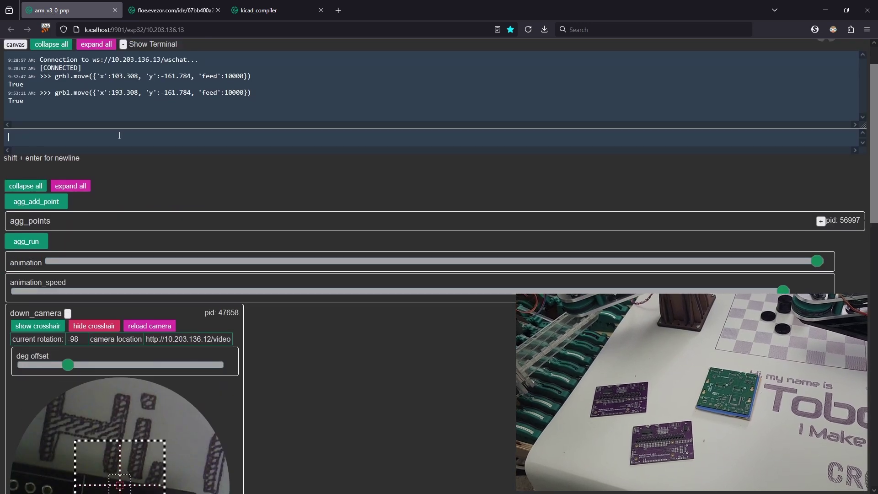
key("Return")
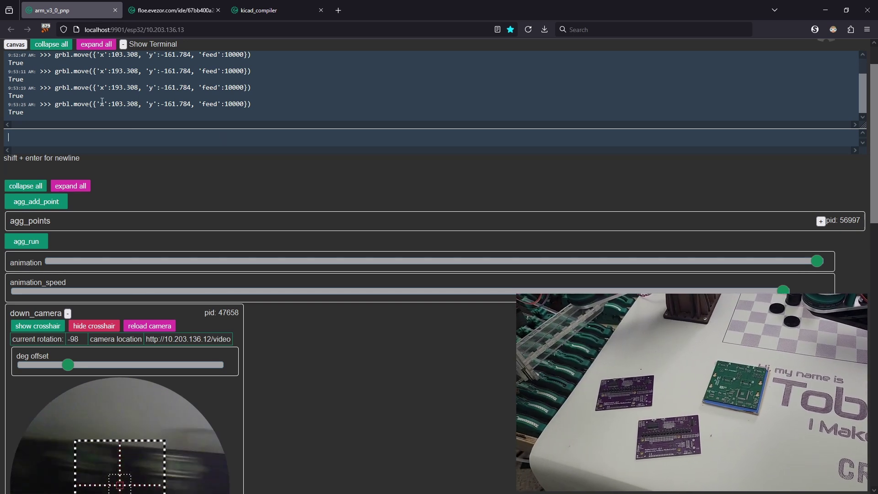
scroll(166, 304, "down", 3)
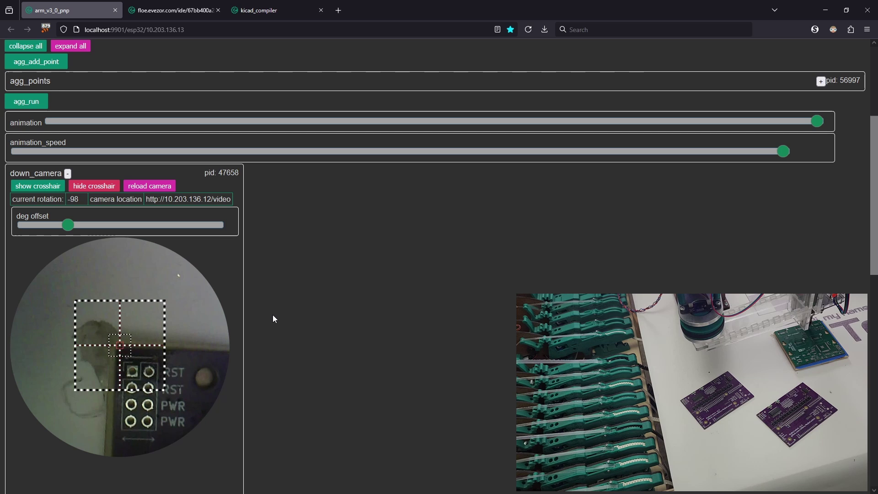
Step: Run grbl.move({'x':-219.778, 'y':-200.339, 'feed':10000}) to bring the camera over the 22uF feeder, and check its view
scroll(273, 314, "up", 4)
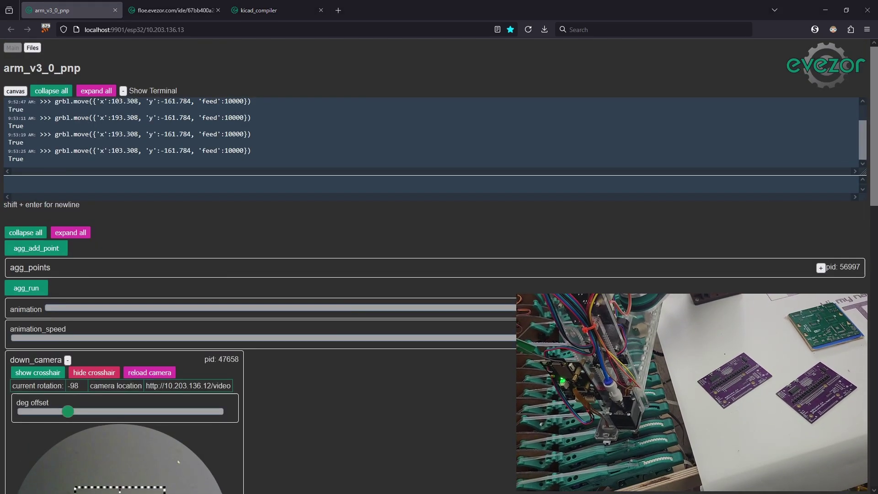
left_click(262, 189)
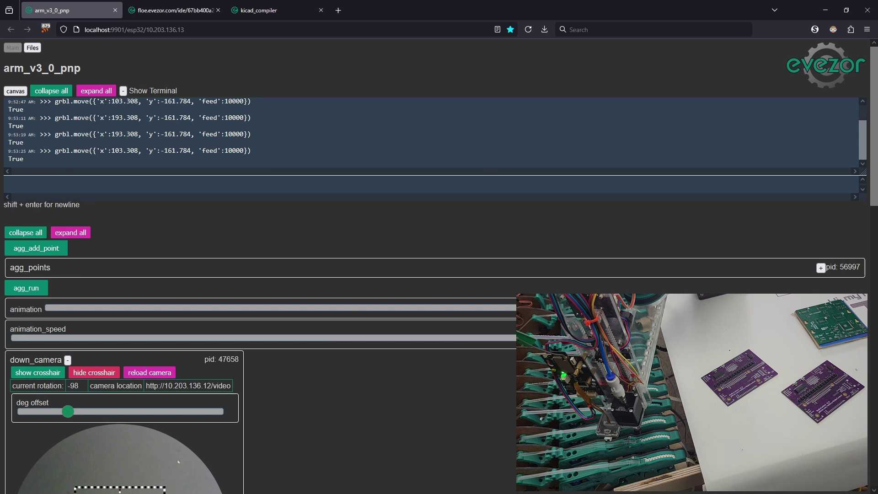
type("grbl.move({'x':-219.778, 'y':-200.339, 'feed':10000})")
scroll(407, 273, "down", 15)
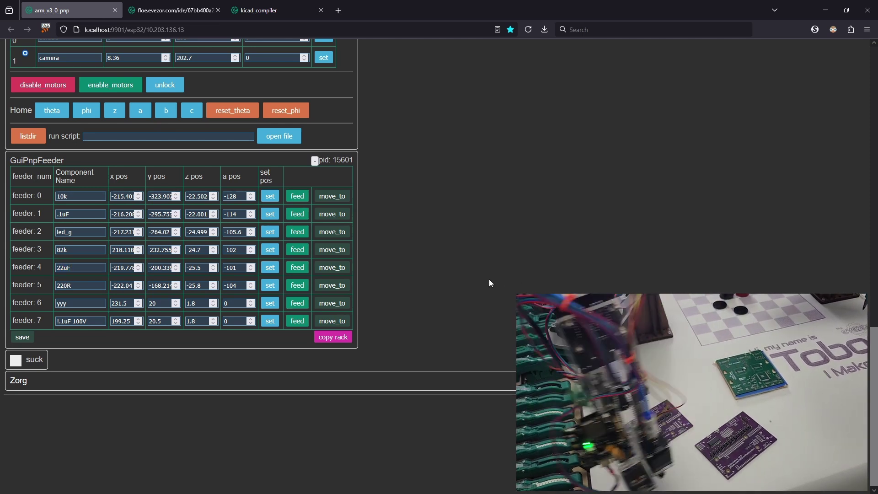
scroll(487, 279, "up", 15)
left_click(311, 127)
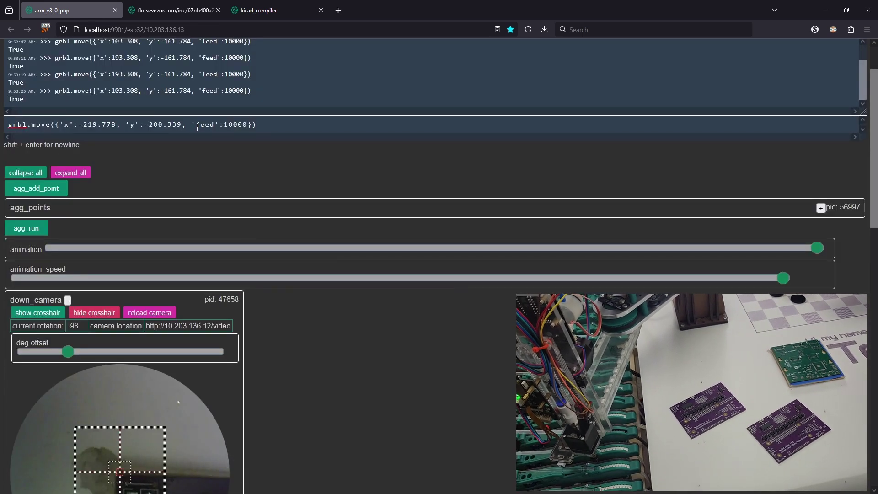
key("Return")
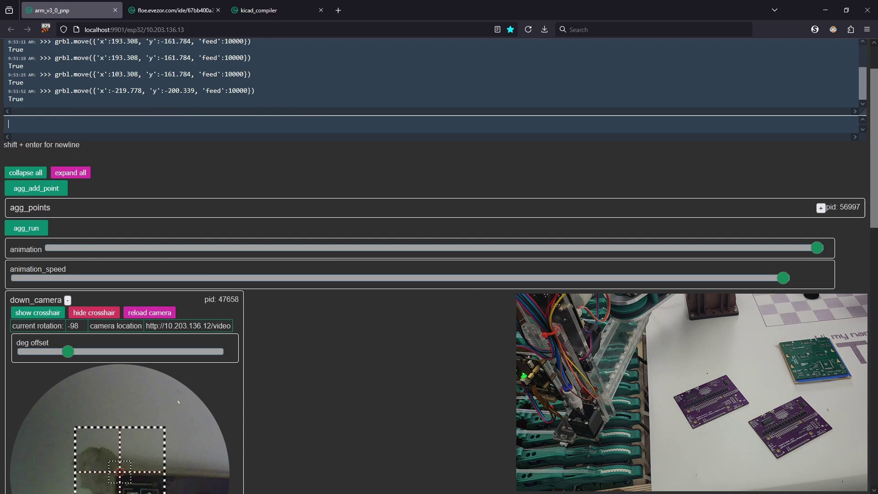
scroll(405, 325, "down", 4)
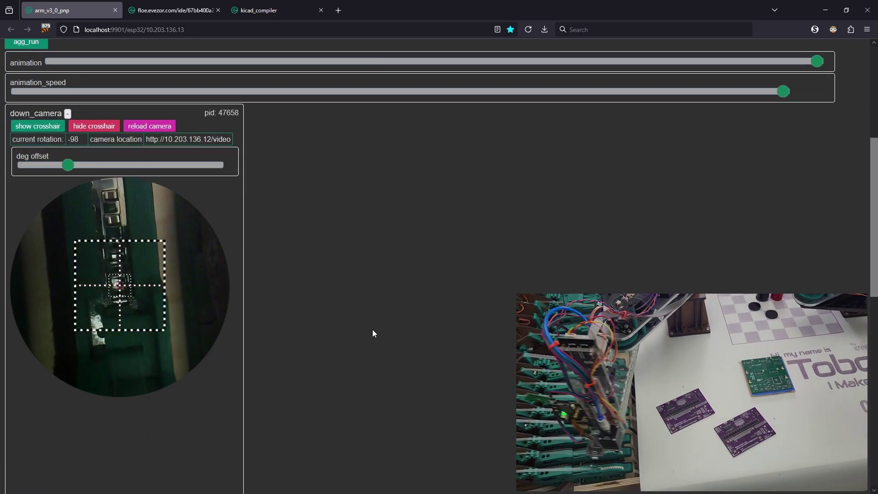
scroll(372, 329, "down", 1)
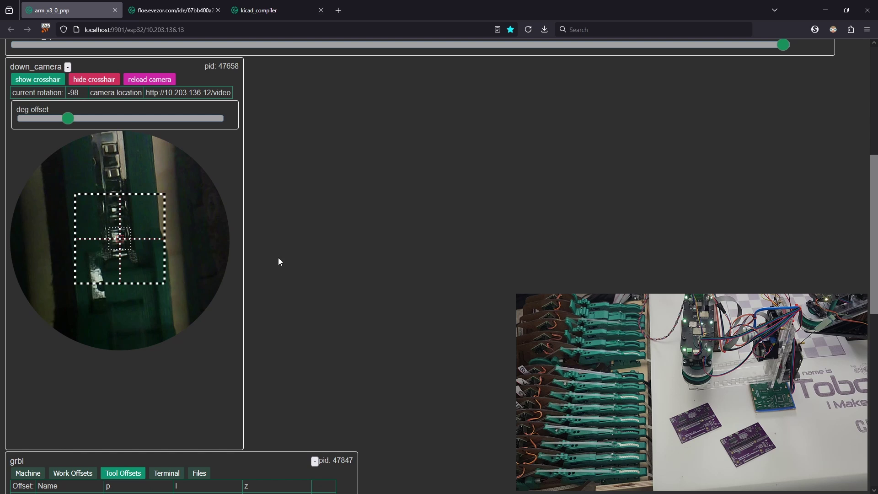
Step: Move the arm to the stored position of feeder 0, the 10k component, and check the down camera view
scroll(283, 259, "down", 2)
scroll(289, 260, "down", 2)
scroll(289, 262, "down", 2)
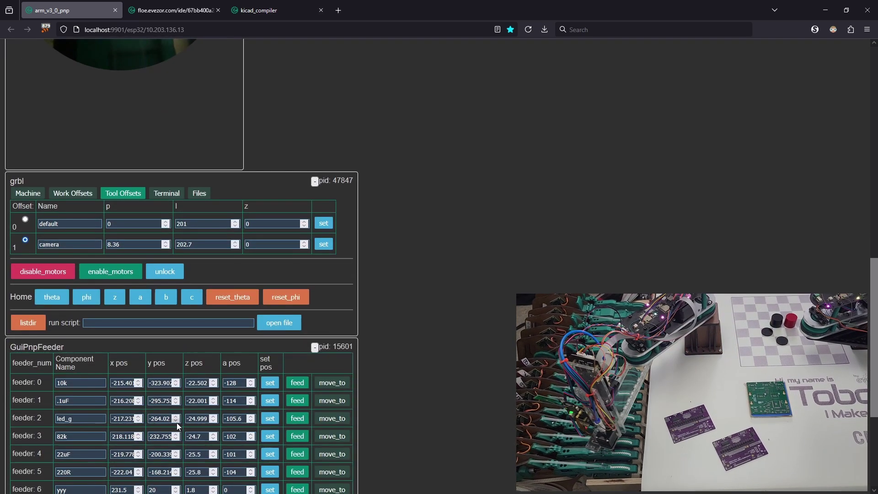
scroll(177, 423, "down", 1)
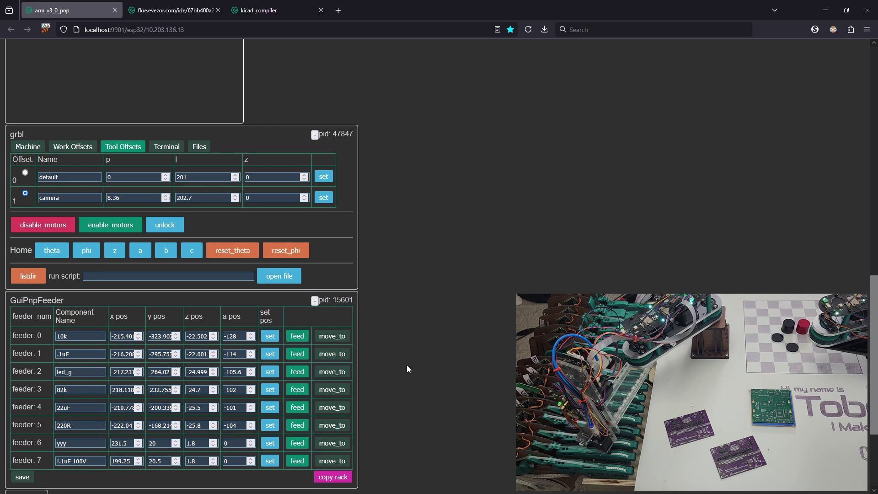
scroll(407, 365, "up", 4)
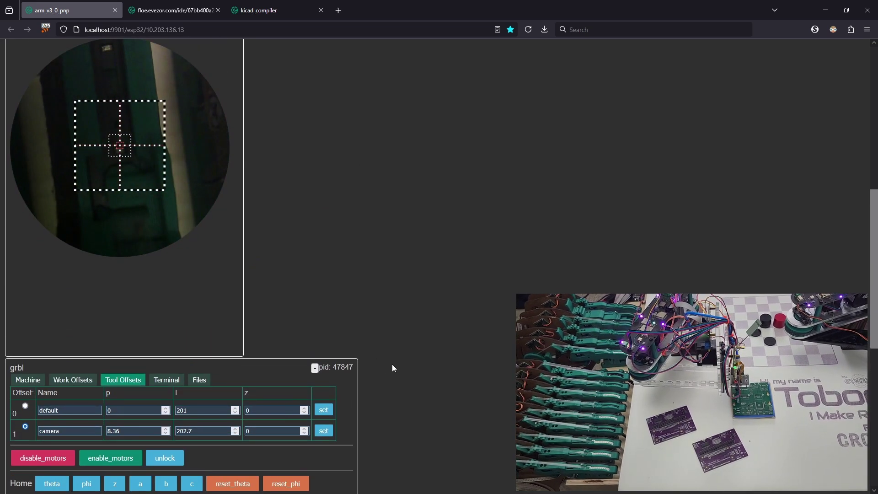
scroll(356, 332, "down", 2)
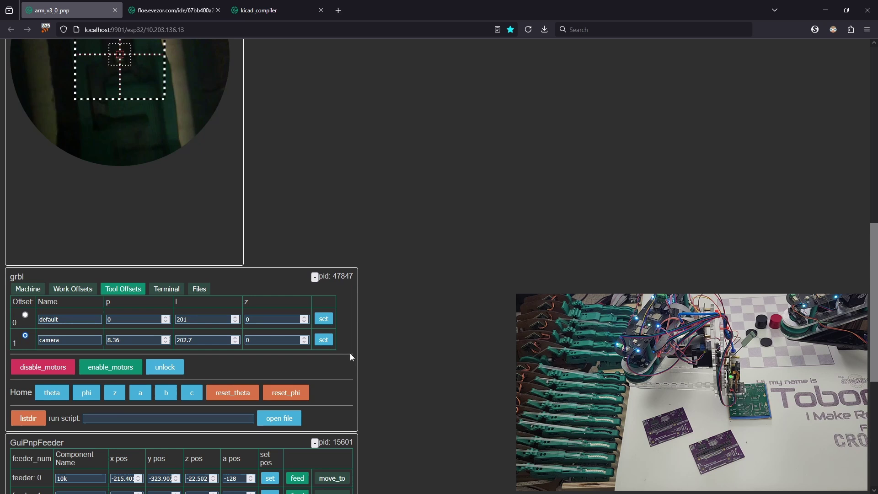
left_click(331, 477)
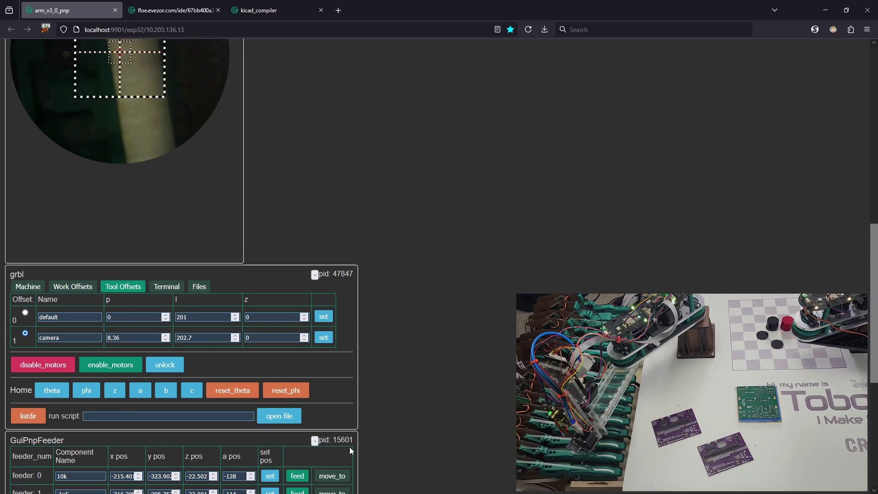
scroll(418, 266, "up", 2)
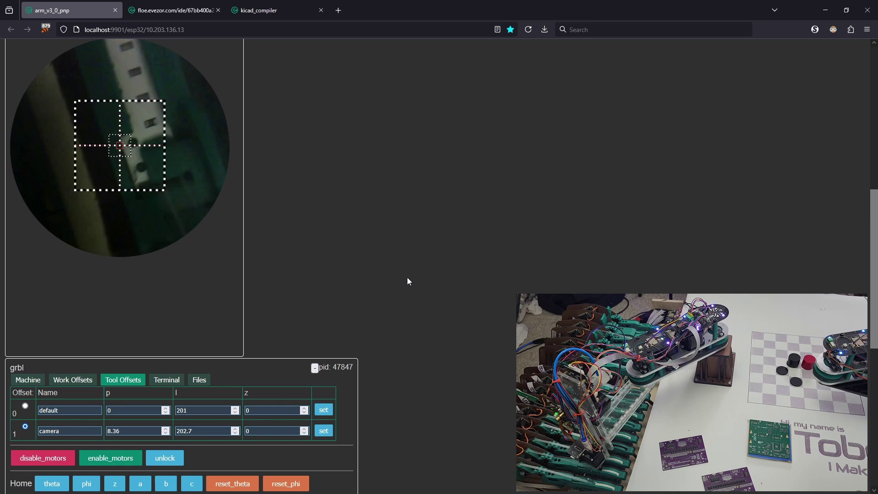
Step: Compare the down camera's view of the feeder tape with the stored positions in the feeder table
scroll(405, 276, "down", 2)
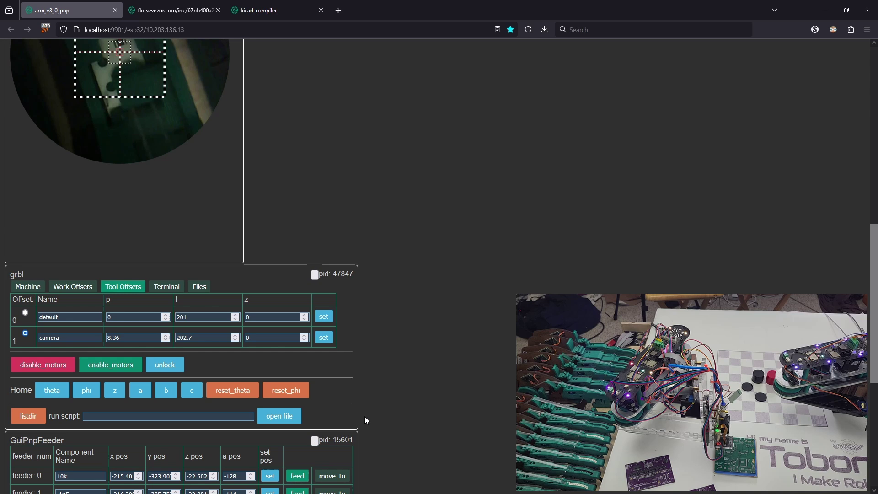
scroll(361, 336, "up", 2)
scroll(401, 273, "down", 3)
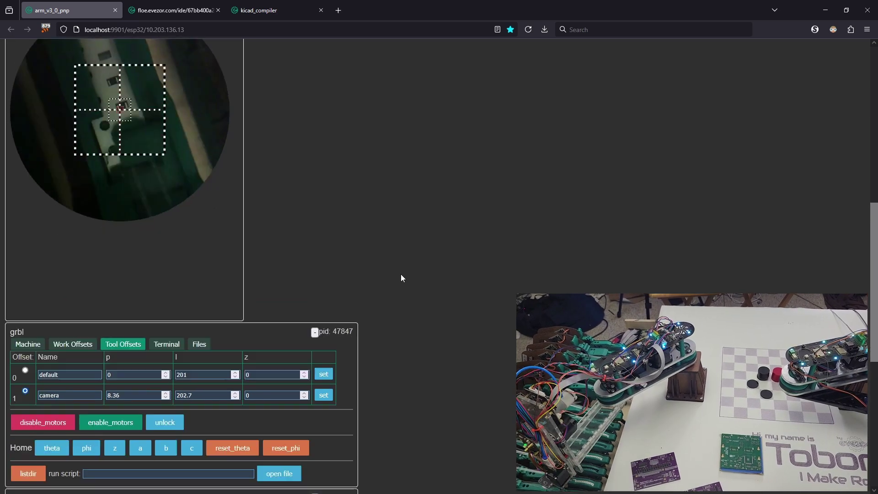
scroll(402, 353, "up", 3)
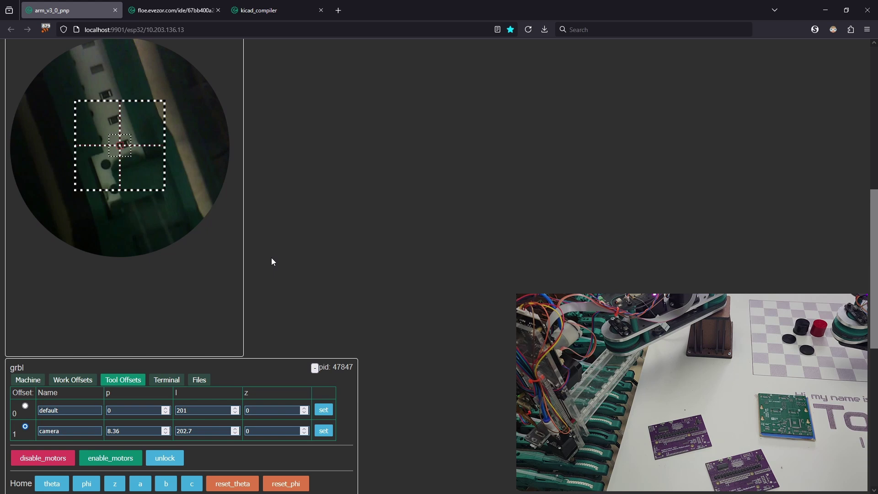
scroll(329, 274, "down", 4)
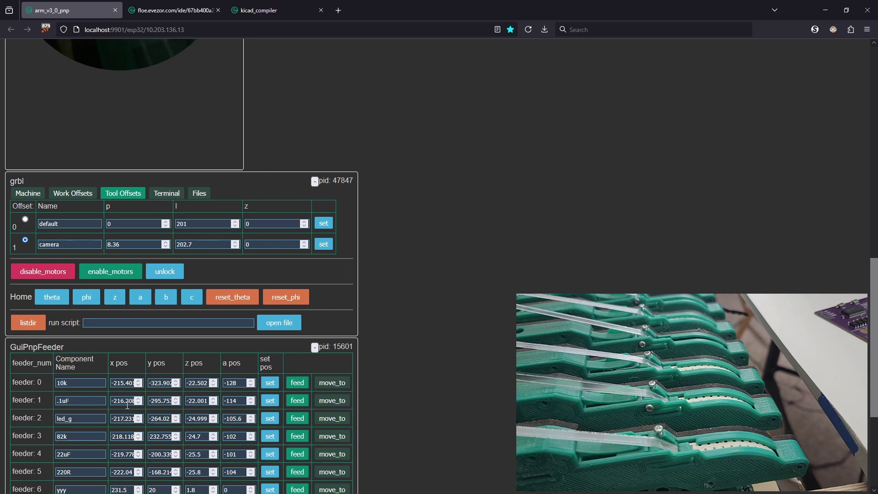
Step: Display the grbl machine position readouts and compare them with the stored positions in the GuiPnpFeeder table
scroll(78, 336, "down", 2)
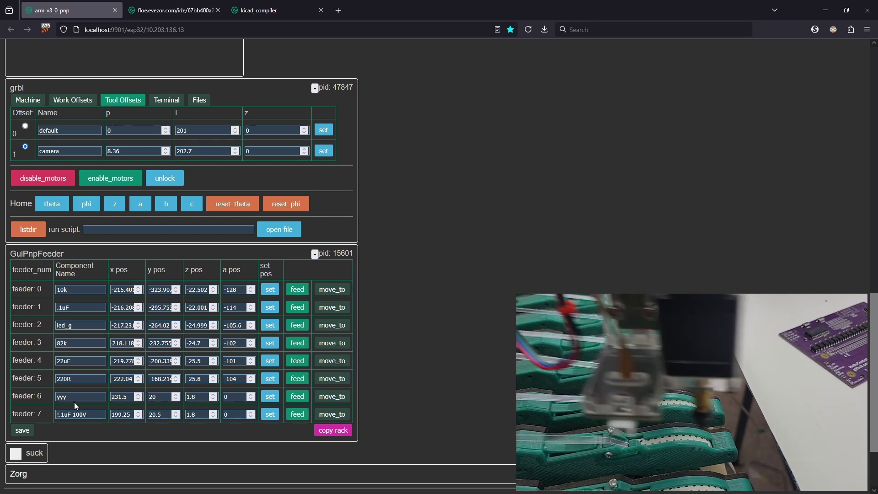
scroll(75, 392, "up", 5)
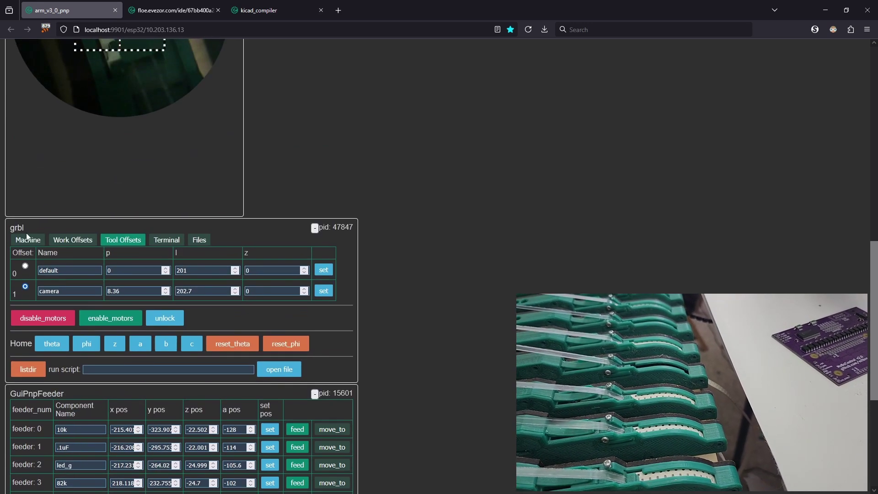
left_click(28, 239)
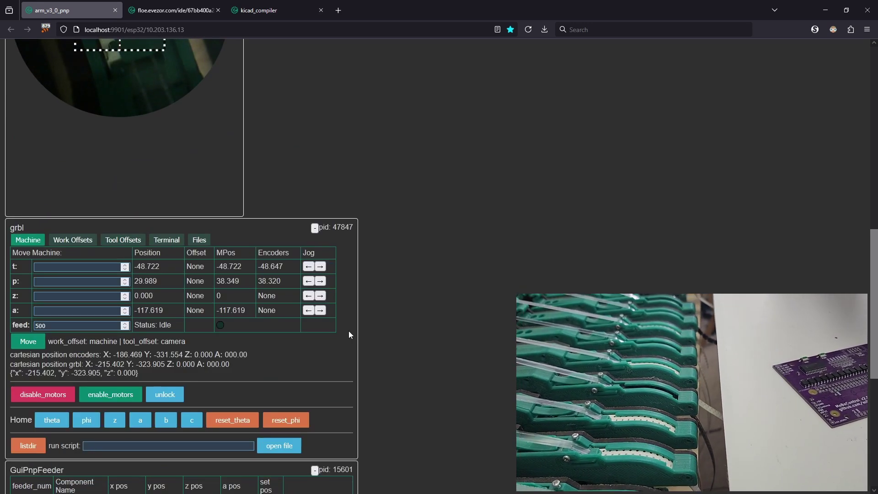
scroll(349, 331, "down", 3)
scroll(348, 333, "down", 1)
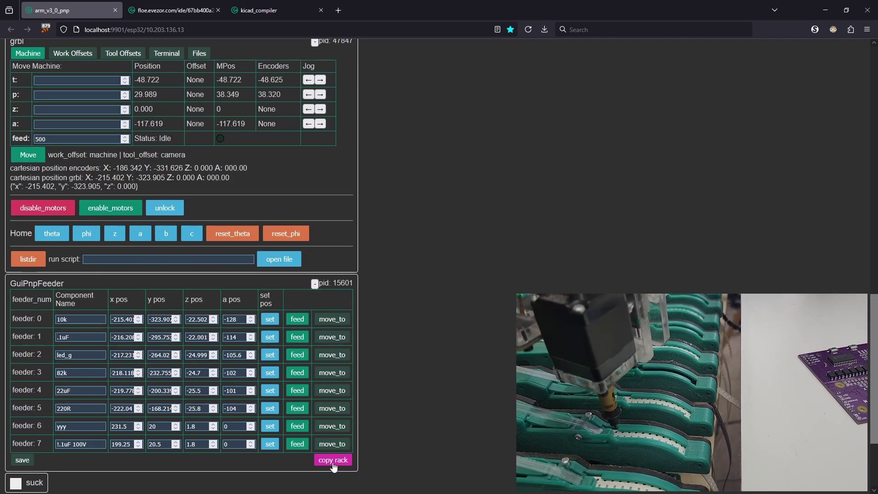
scroll(398, 438, "down", 1)
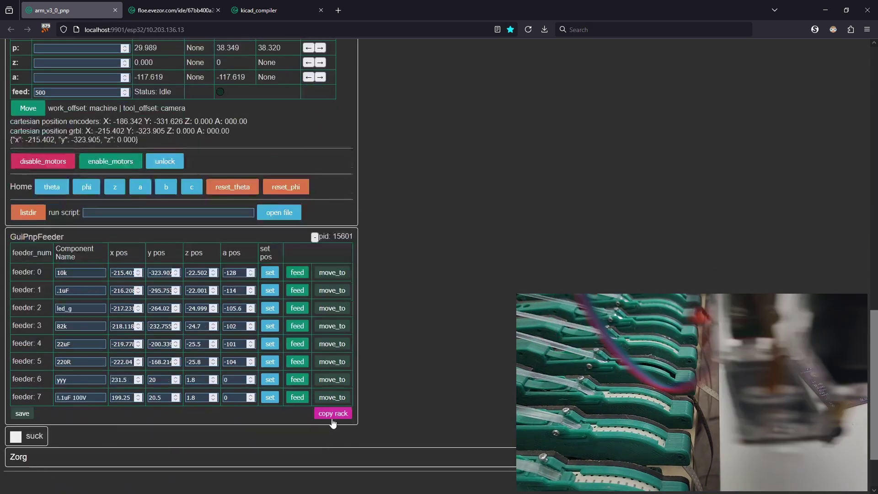
scroll(435, 347, "up", 3)
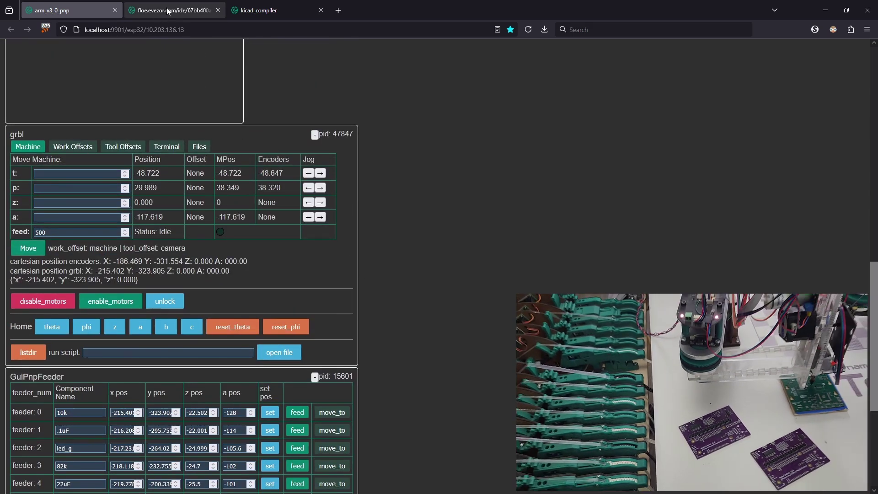
Step: Switch to the kicad_compiler canvas and shift the GuiPnpFeeder block slightly
left_click(168, 11)
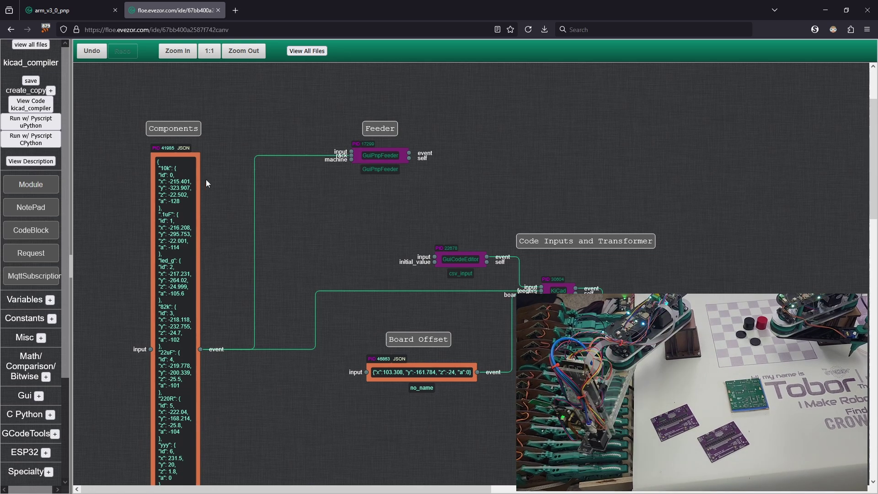
scroll(206, 180, "down", 1)
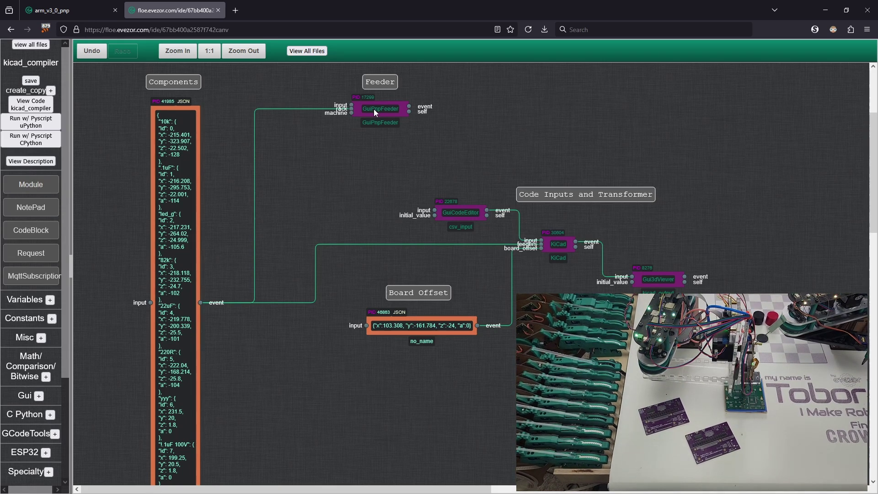
left_click_drag(374, 109, 380, 116)
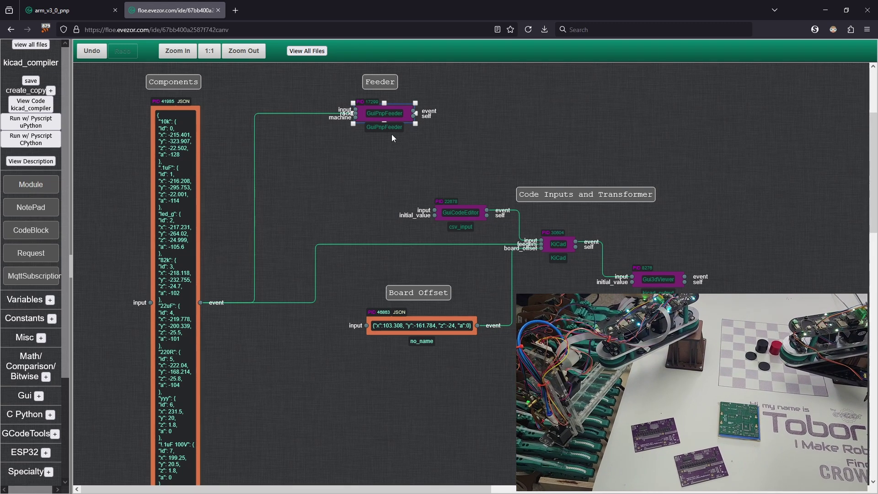
Step: Compare the arm page's feeder table with the Components and GuiPnpFeeder blocks on the kicad_compiler canvas
left_click(86, 10)
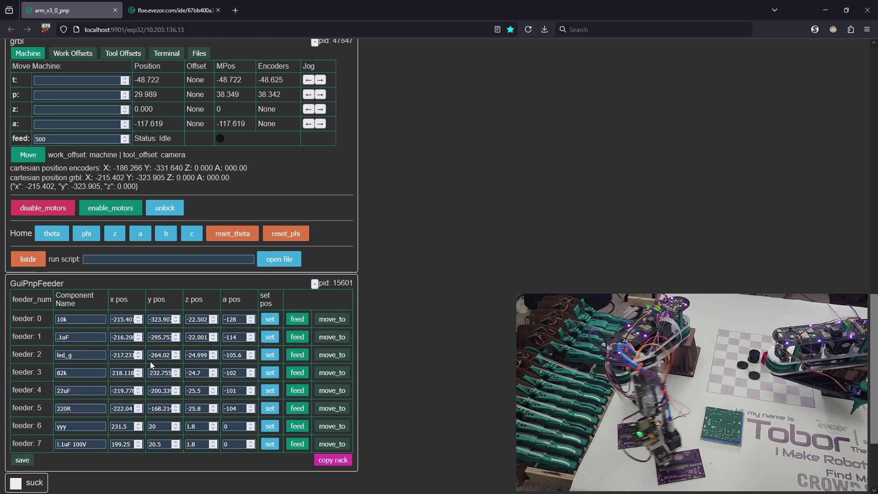
left_click(171, 10)
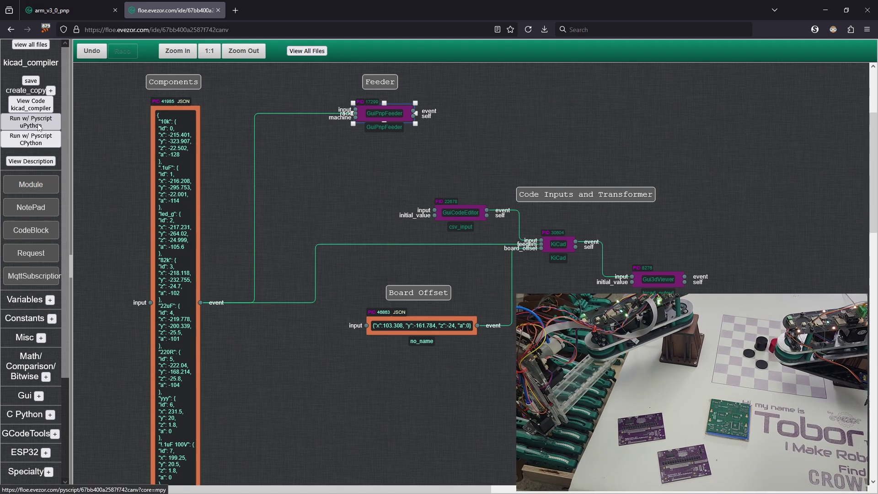
left_click(66, 8)
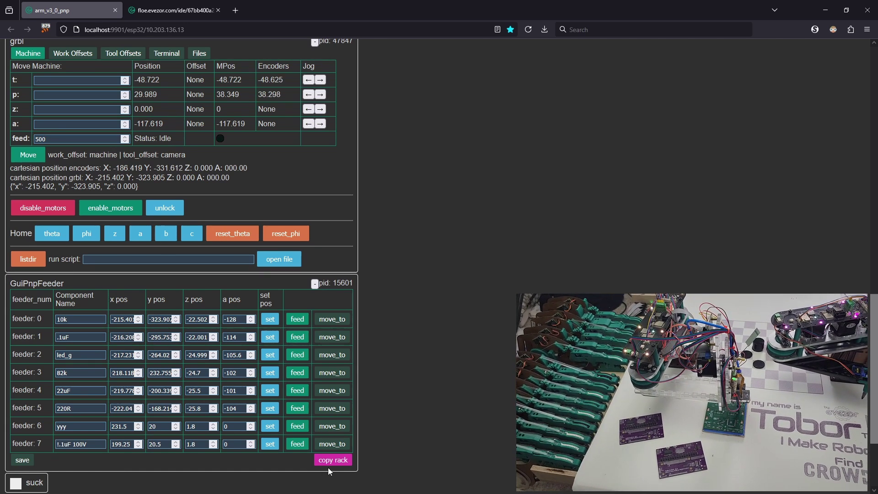
left_click(178, 11)
Step: Review the feeders JSON in the Components block through its last entry, close it, and save kicad_compiler
double_click(183, 228)
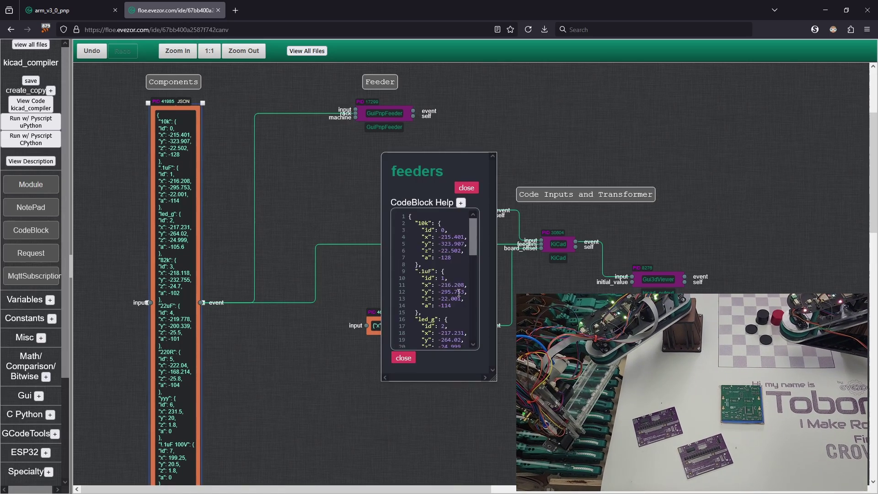
scroll(457, 291, "down", 5)
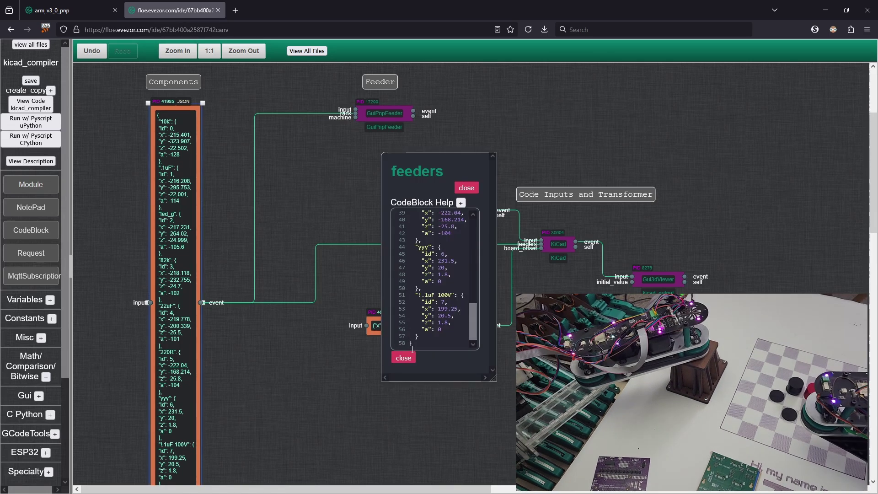
left_click(402, 358)
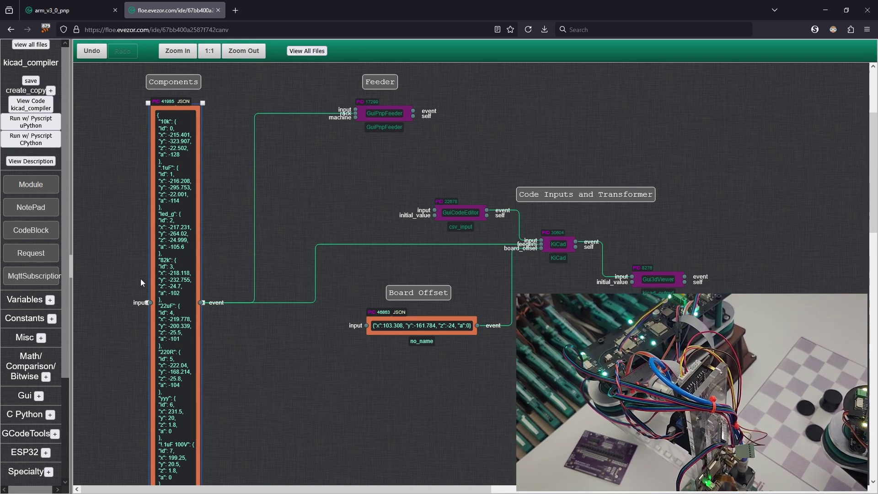
left_click(34, 82)
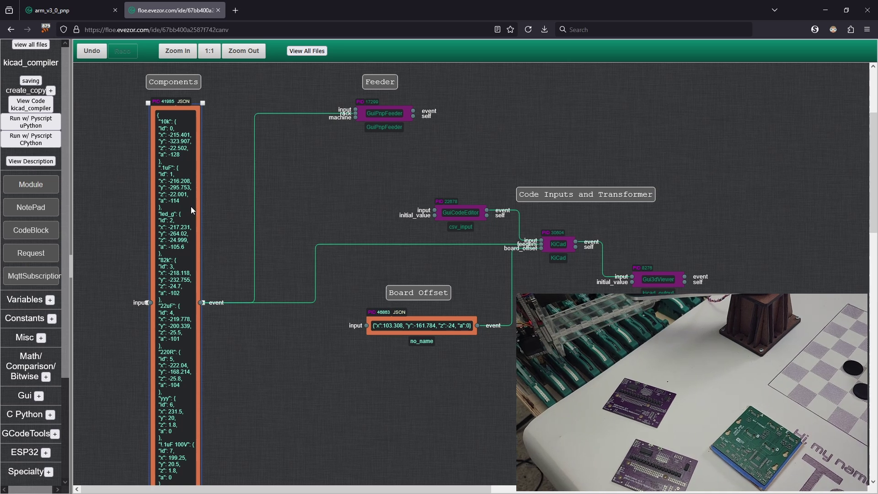
Step: Run kicad_compiler with Pyscript uPython and collapse the fake_grbl panel on the resulting page
left_click(30, 127)
left_click(248, 14)
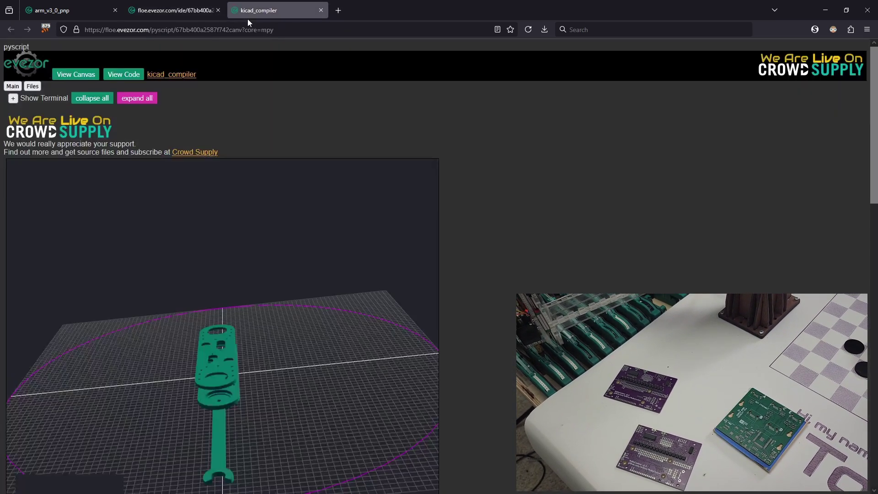
scroll(394, 344, "down", 5)
scroll(400, 345, "up", 4)
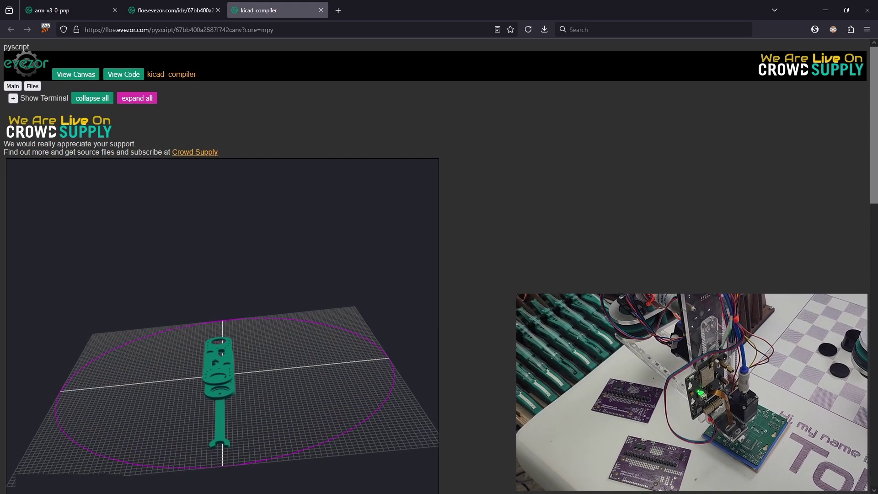
scroll(316, 300, "down", 3)
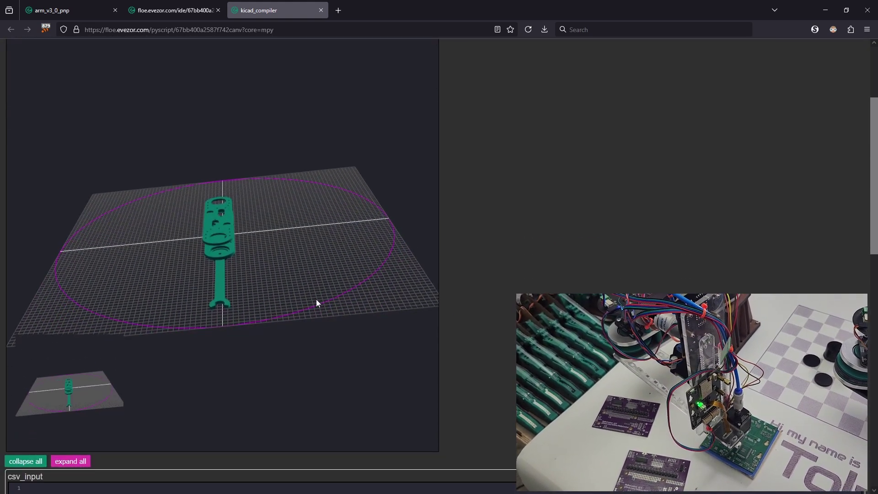
scroll(452, 293, "down", 4)
scroll(480, 287, "up", 1)
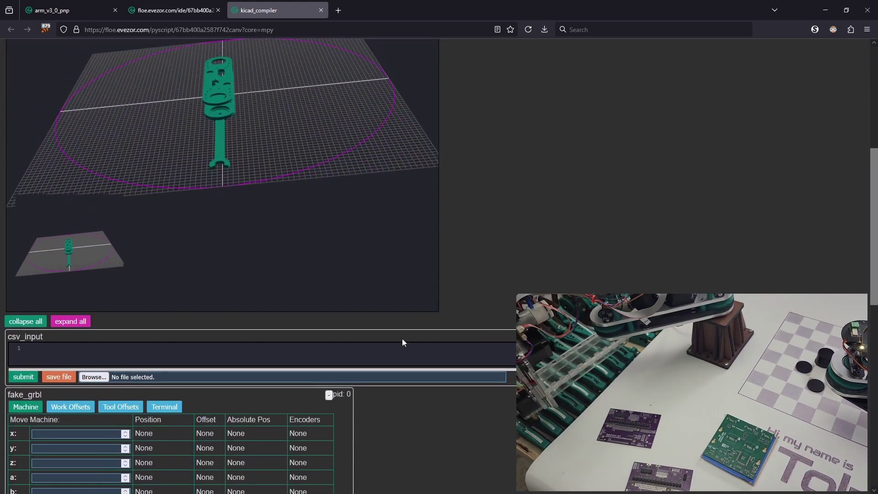
left_click(329, 395)
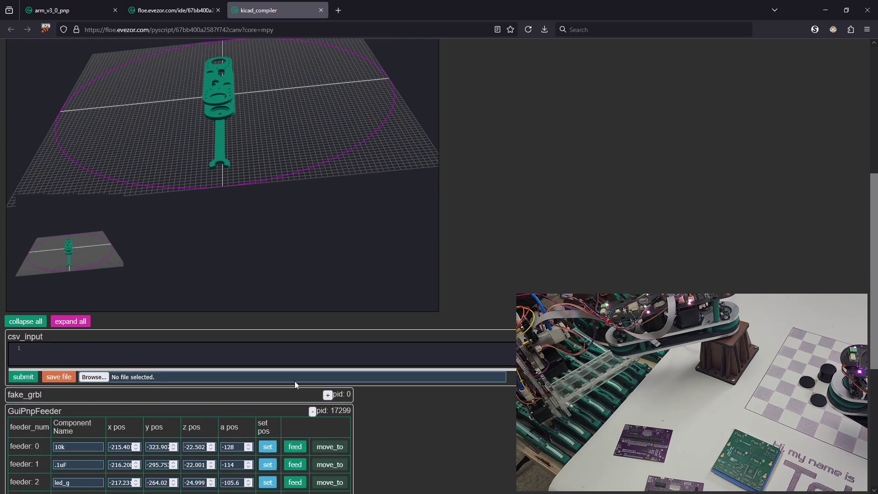
Step: Check the feeder table, insert the KiCad component placement CSV data into csv_input, and enlarge its editor
scroll(364, 393, "down", 3)
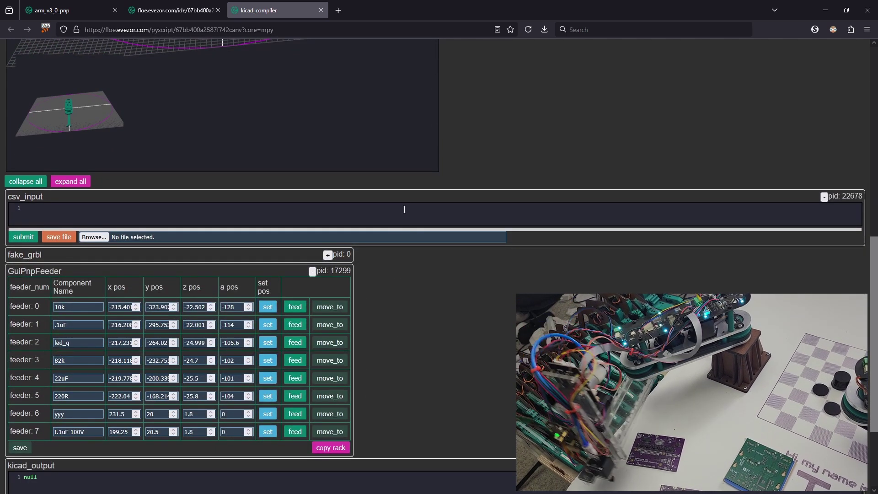
scroll(416, 262, "down", 1)
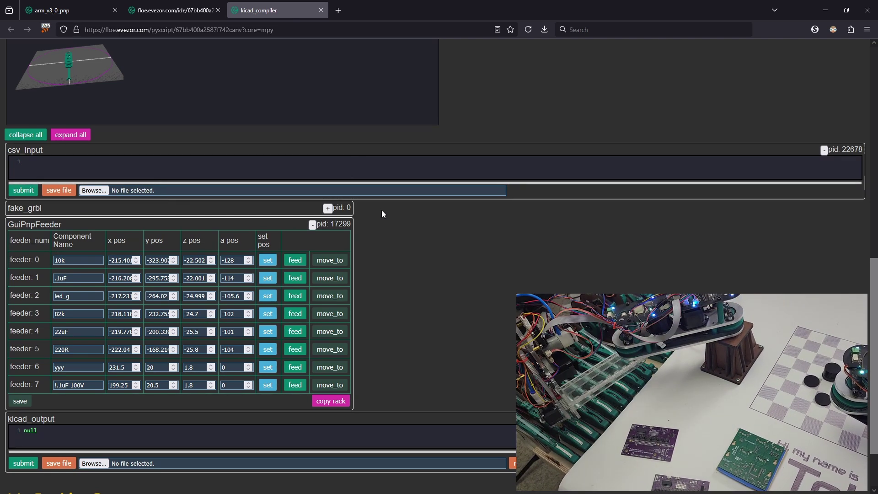
scroll(384, 219, "up", 2)
scroll(386, 229, "up", 1)
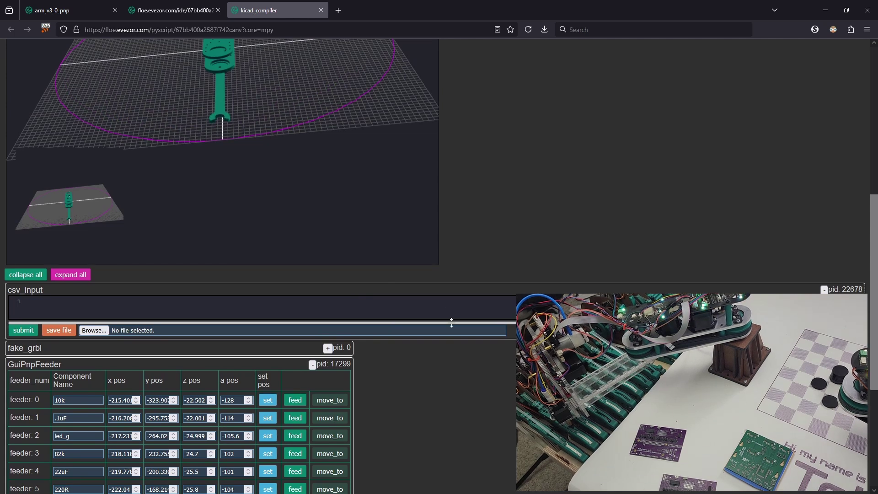
scroll(444, 379, "down", 4)
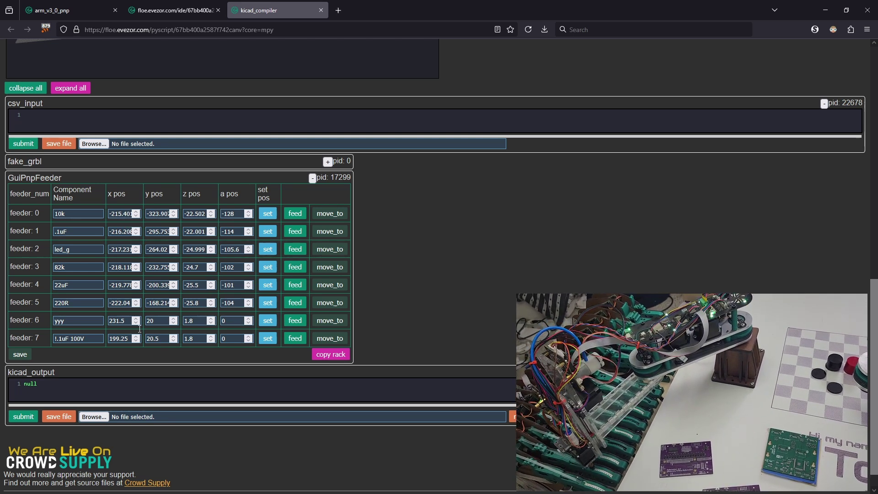
scroll(407, 291, "up", 3)
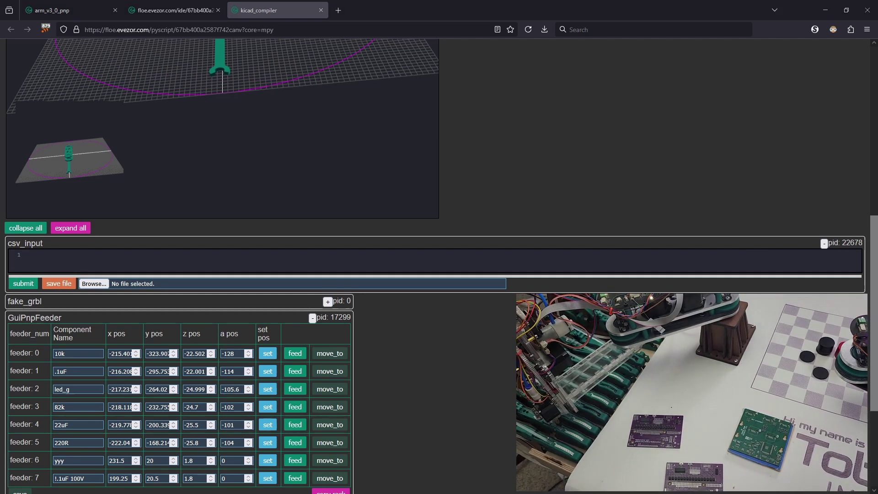
left_click_drag(418, 264, 400, 477)
Step: Review the component placement rows in csv_input and reduce the height of its editor
scroll(68, 386, "up", 7)
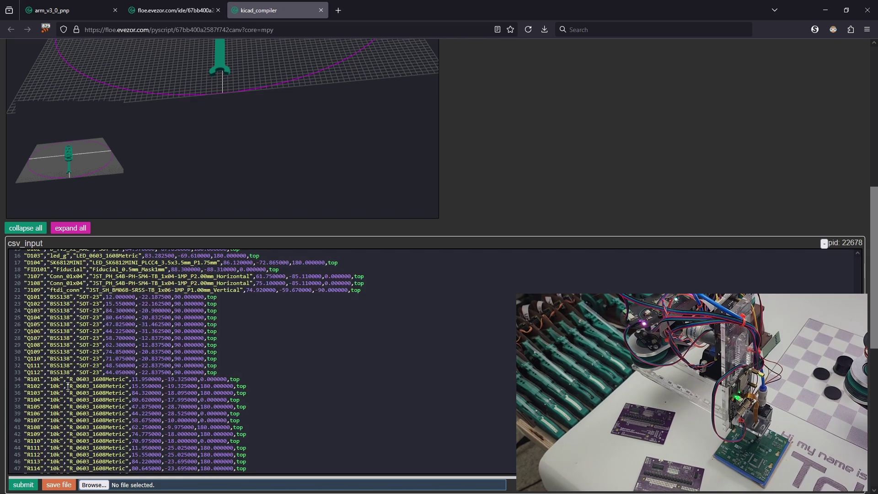
scroll(68, 386, "up", 6)
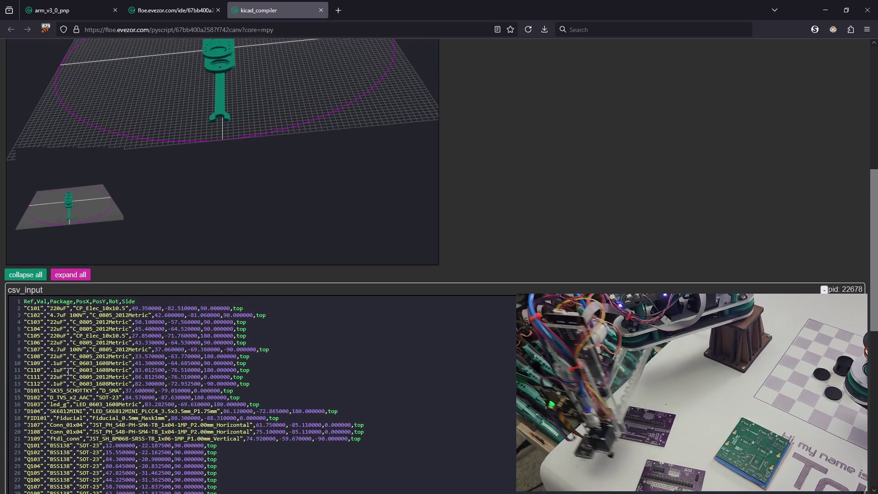
scroll(341, 346, "down", 6)
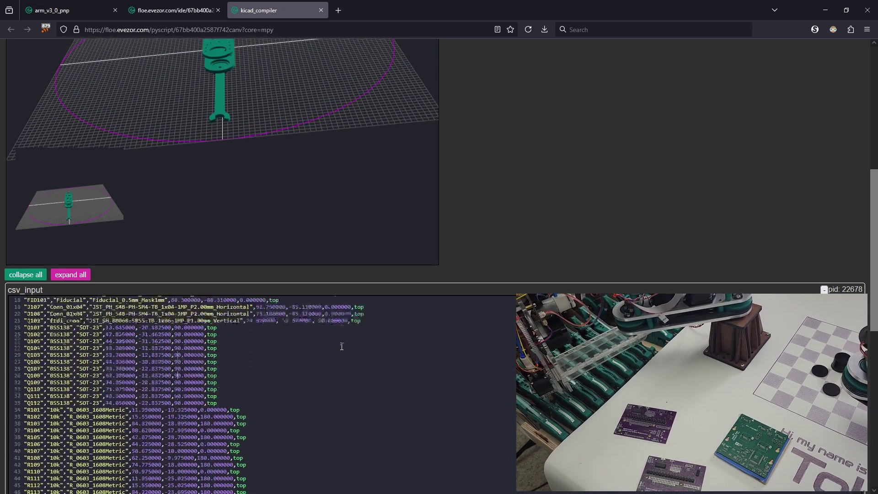
scroll(610, 194, "down", 4)
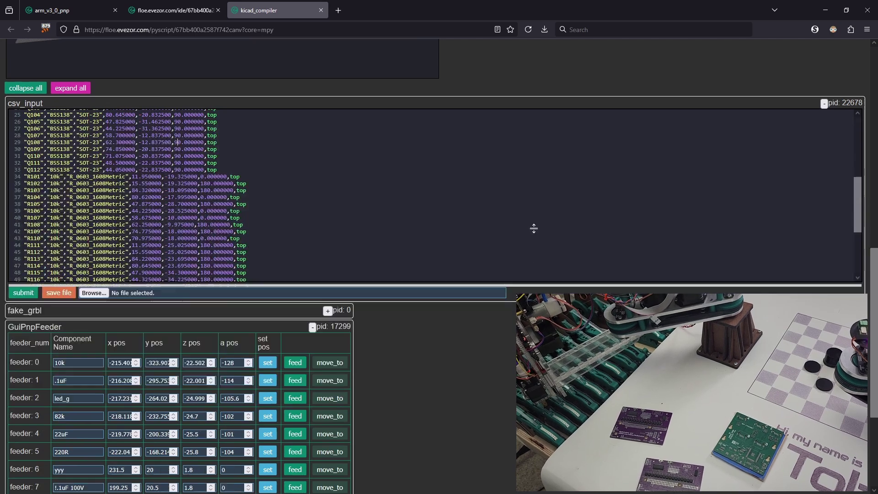
scroll(531, 192, "up", 5)
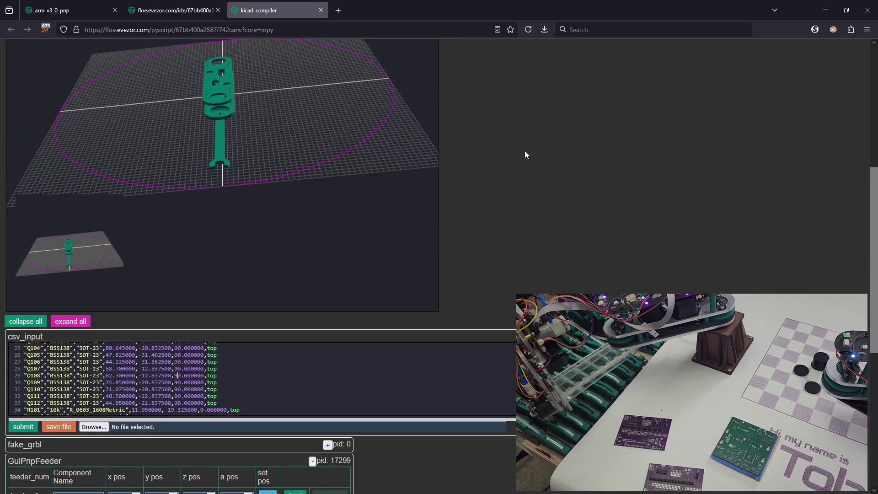
Step: Enlarge the kicad_output editor, submit the placement CSV, and check the generated toolpath in the 3D viewer
scroll(519, 177, "down", 4)
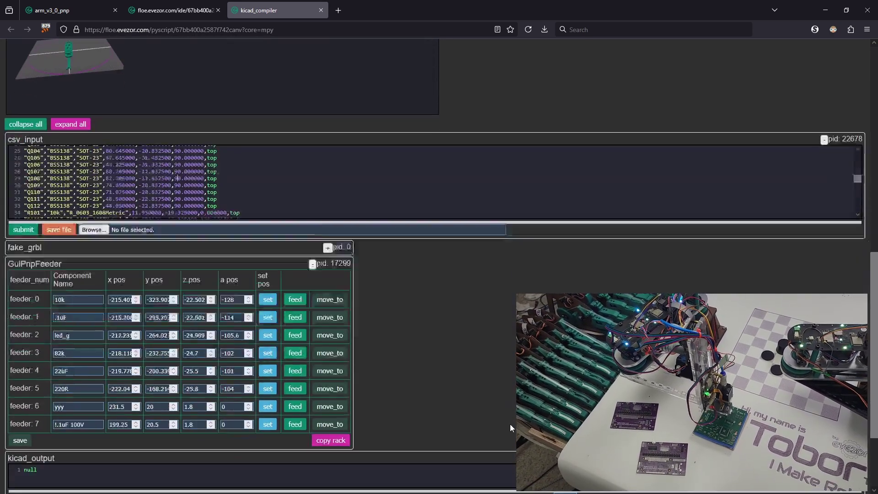
scroll(509, 424, "down", 2)
left_click_drag(499, 382, 499, 442)
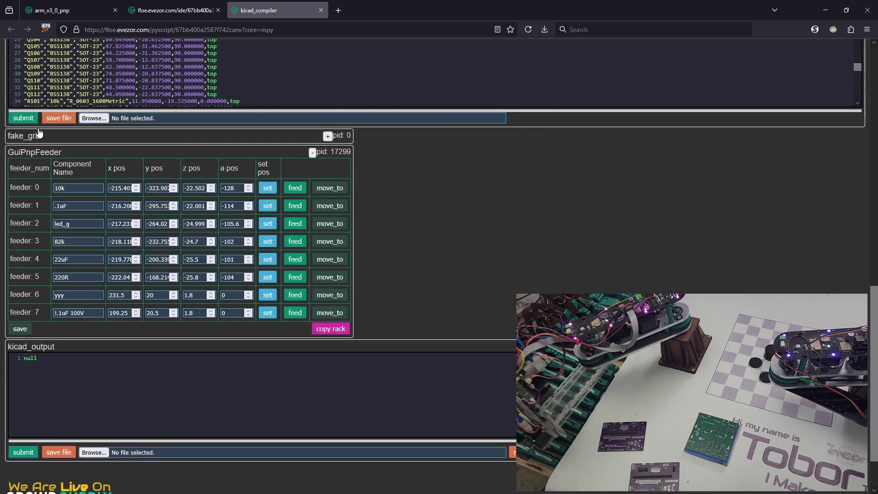
scroll(454, 298, "up", 3)
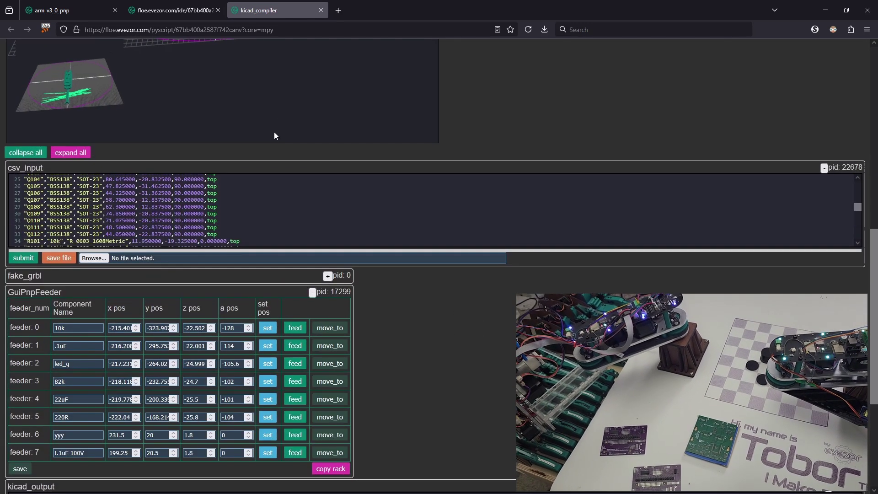
scroll(505, 114, "up", 3)
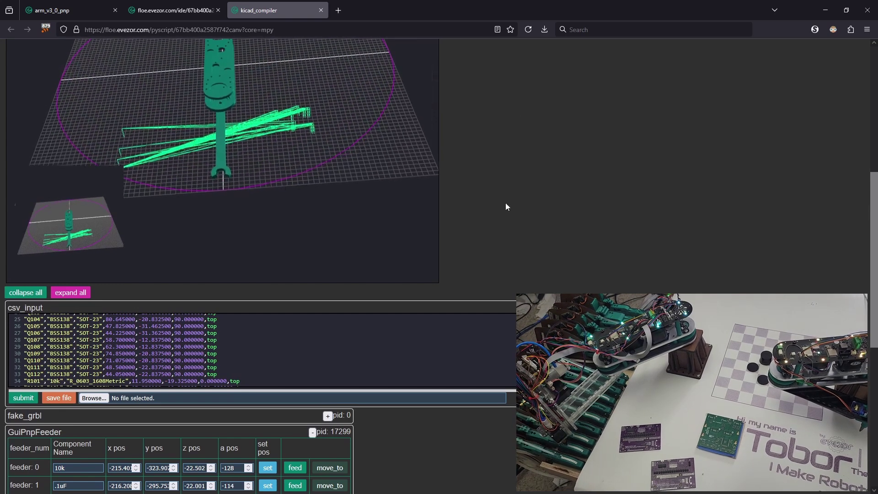
Step: Examine the generated move commands in kicad_output alongside the feeder table, and inspect the pick-and-place toolpaths in the 3D viewer
scroll(506, 203, "down", 7)
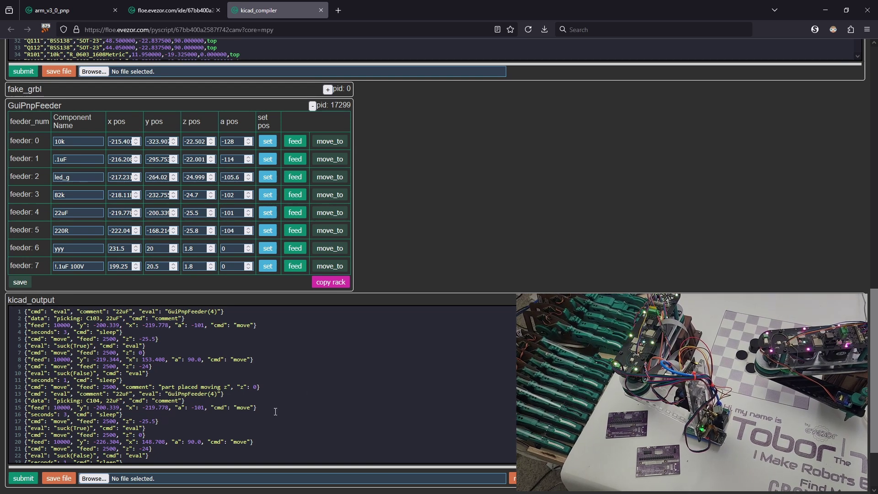
scroll(490, 210, "up", 5)
scroll(506, 124, "up", 3)
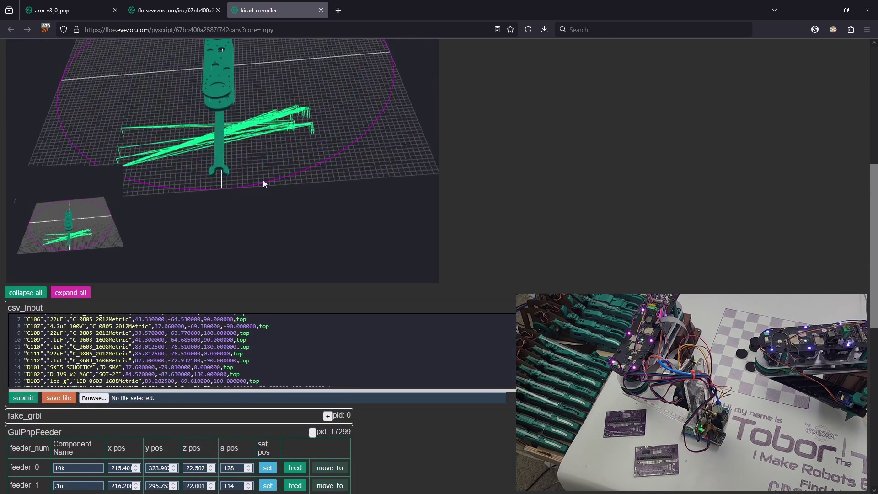
left_click_drag(265, 149, 119, 162)
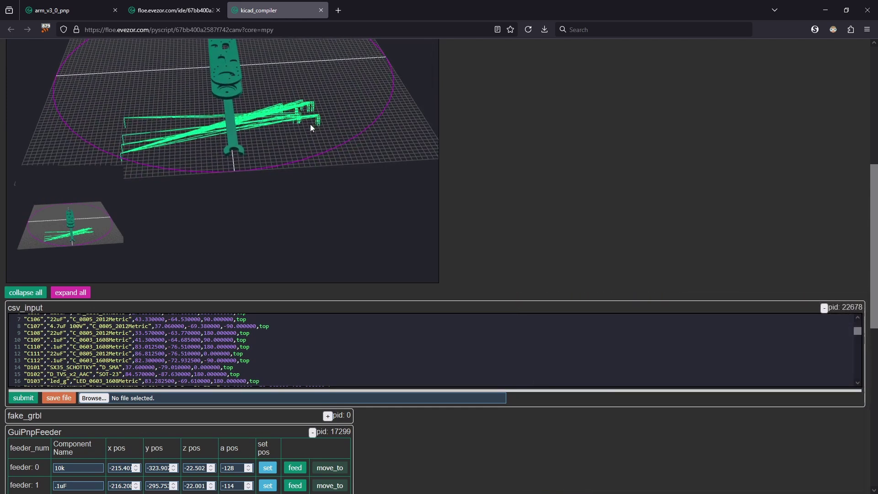
left_click_drag(310, 124, 300, 161)
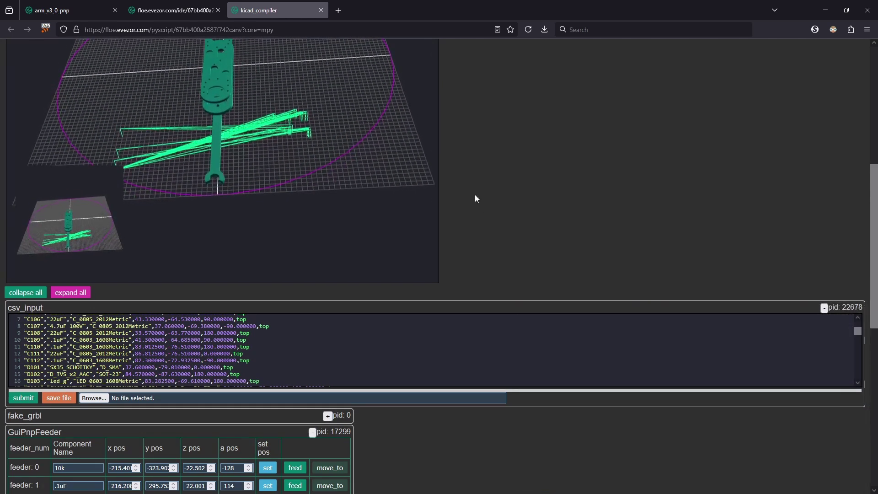
scroll(475, 198, "up", 2)
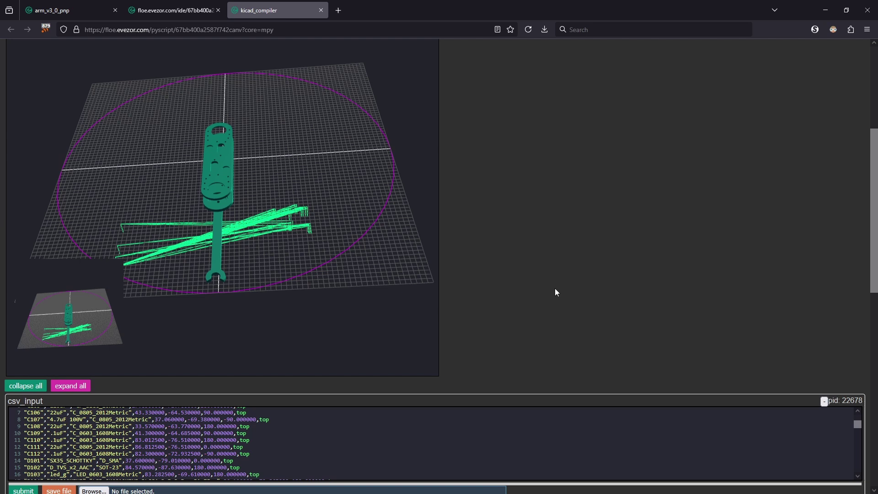
scroll(613, 470, "down", 6)
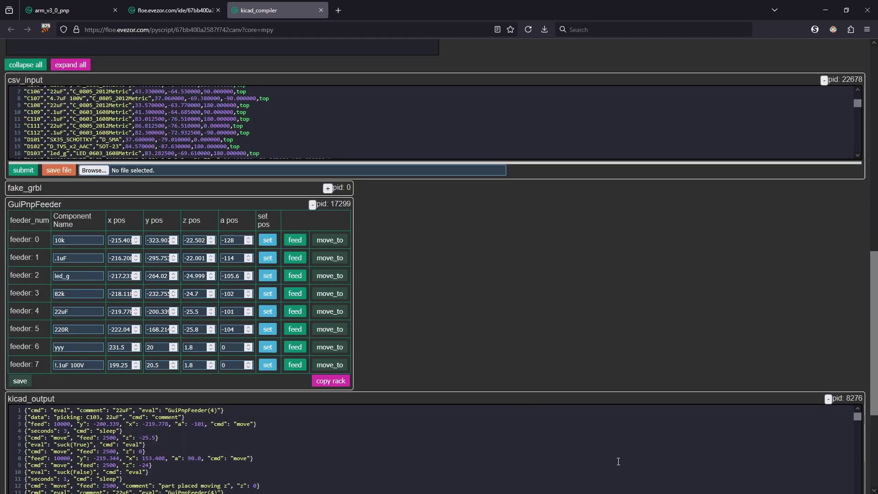
scroll(619, 459, "up", 4)
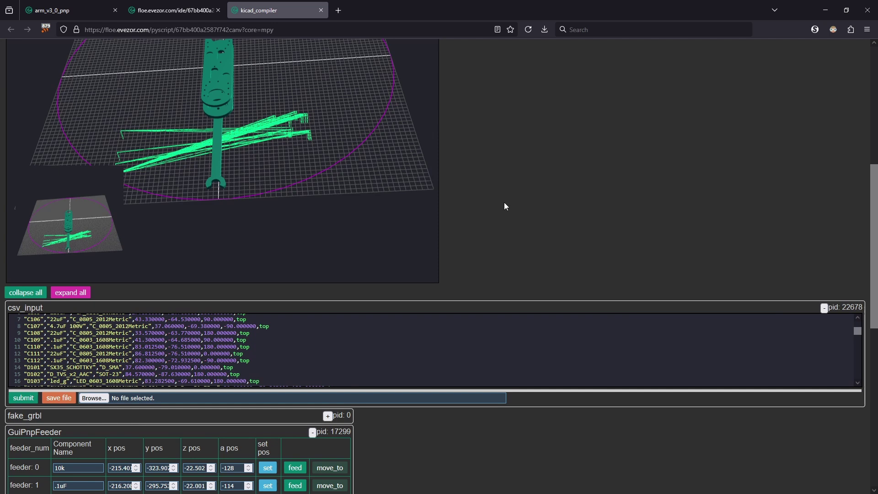
scroll(503, 215, "up", 3)
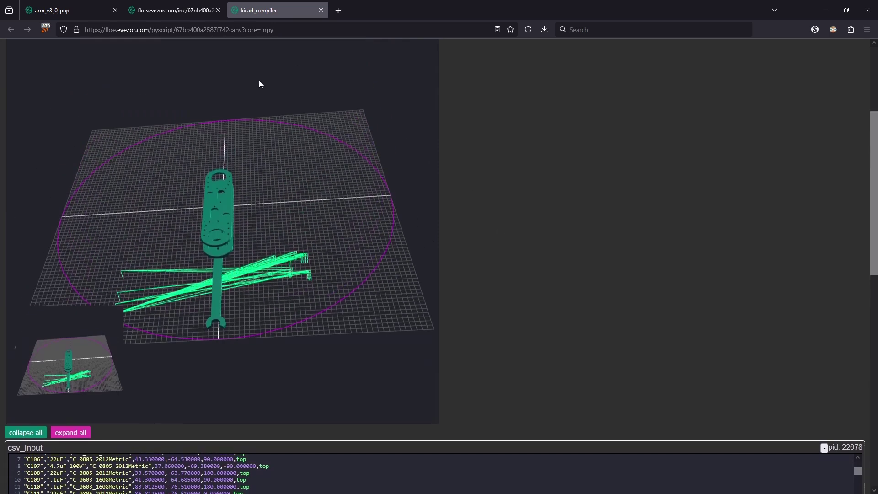